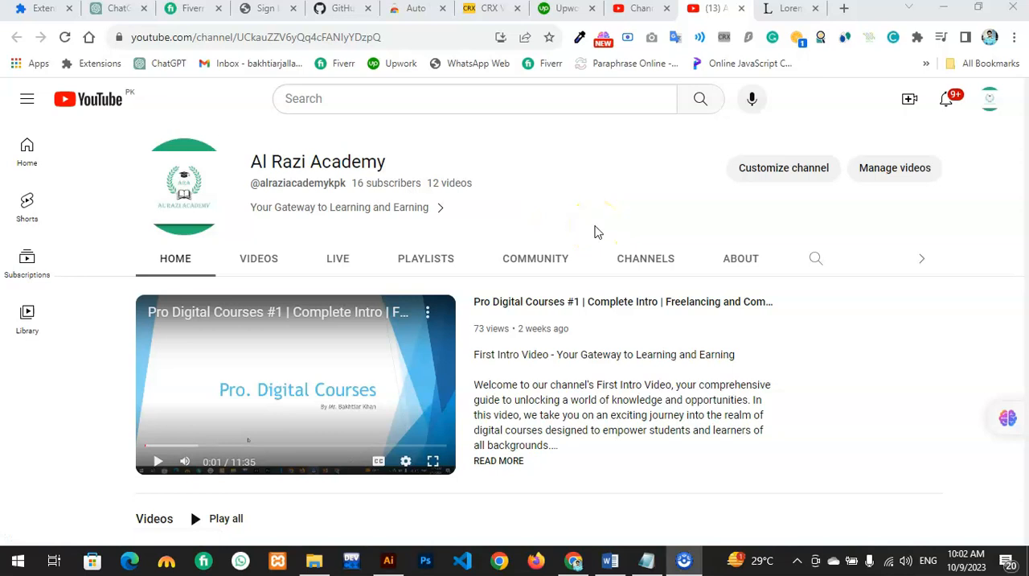
Step: Switch to the Word document and copy the "1st Para" heading from the first page
{"action": "left_click", "coordinate": [610, 559]}
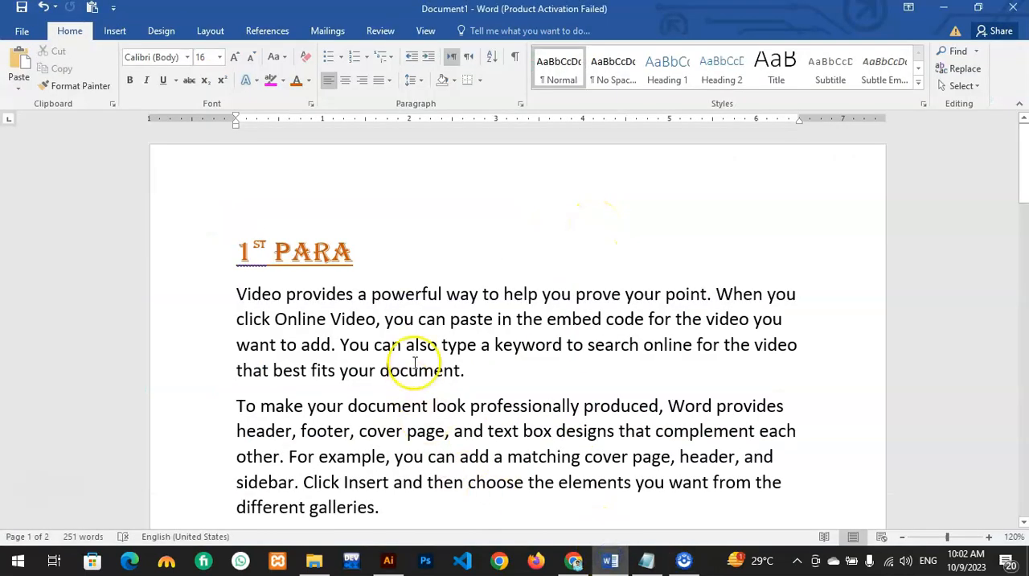
{"action": "scroll", "coordinate": [386, 321], "scroll_direction": "down", "scroll_amount": 1}
{"action": "left_click", "coordinate": [220, 208]}
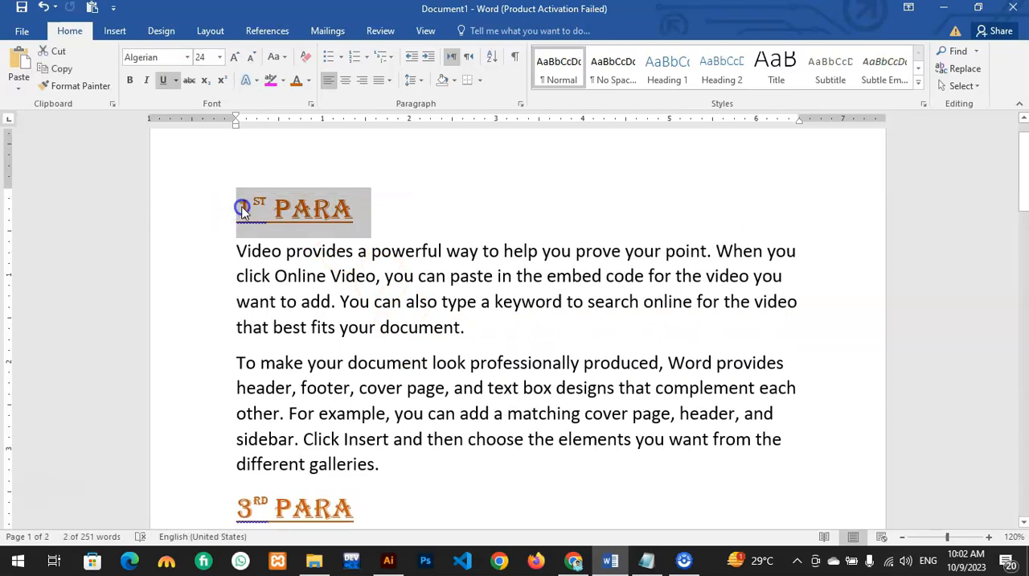
{"action": "left_click", "coordinate": [242, 208]}
{"action": "left_click_drag", "start_coordinate": [257, 209], "coordinate": [356, 226]}
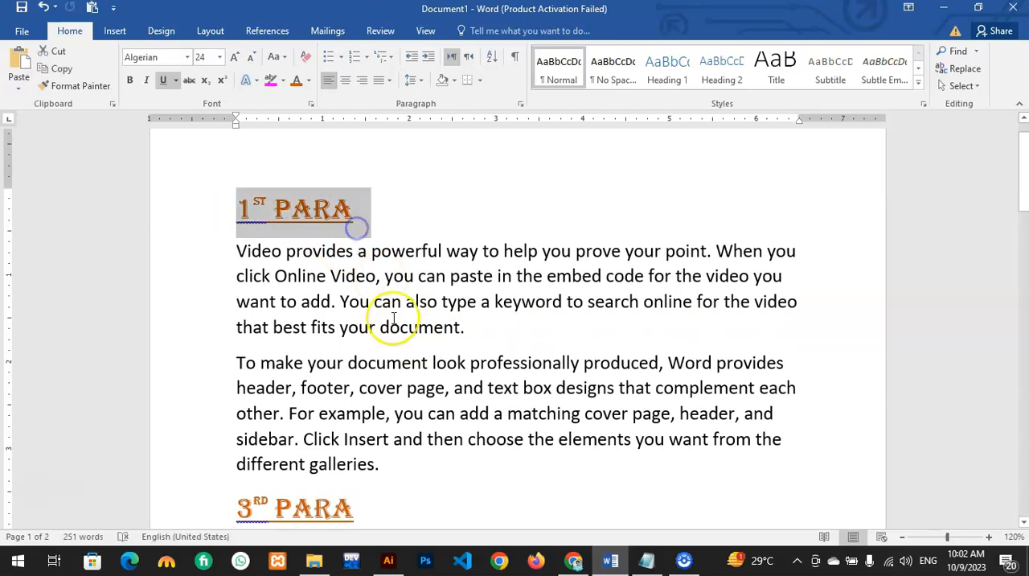
{"action": "scroll", "coordinate": [386, 434], "scroll_direction": "down", "scroll_amount": 1}
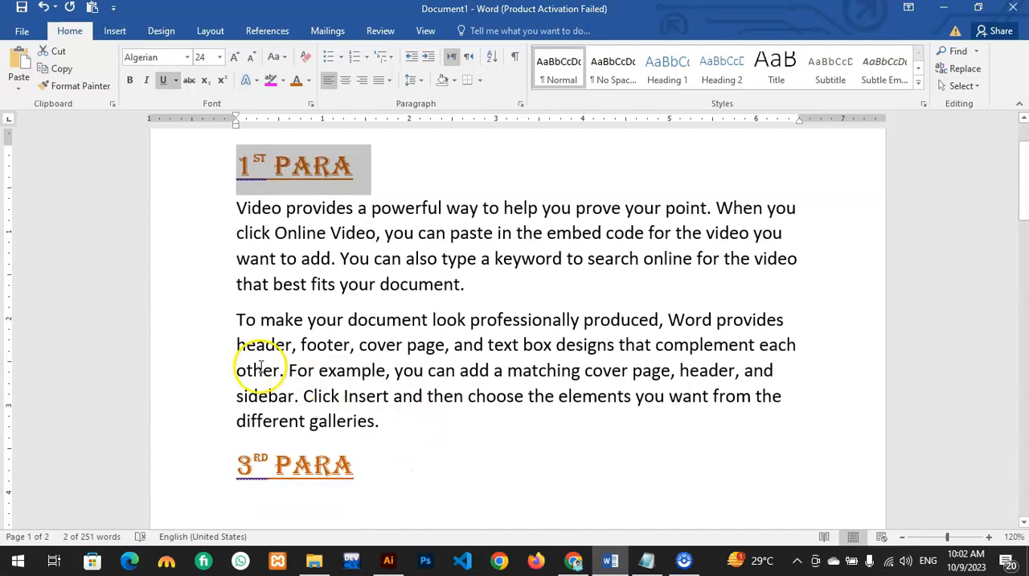
{"action": "left_click", "coordinate": [51, 71]}
Step: Paste the copied heading on the empty line below the 5th Para text at the document's end
{"action": "scroll", "coordinate": [274, 361], "scroll_direction": "down", "scroll_amount": 5}
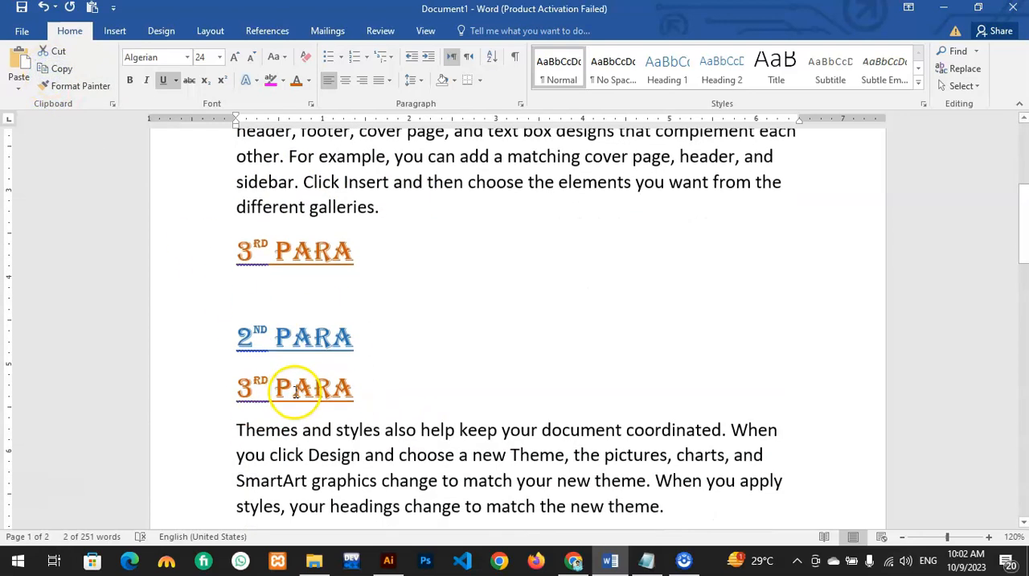
{"action": "scroll", "coordinate": [349, 361], "scroll_direction": "down", "scroll_amount": 6}
{"action": "scroll", "coordinate": [358, 361], "scroll_direction": "down", "scroll_amount": 10}
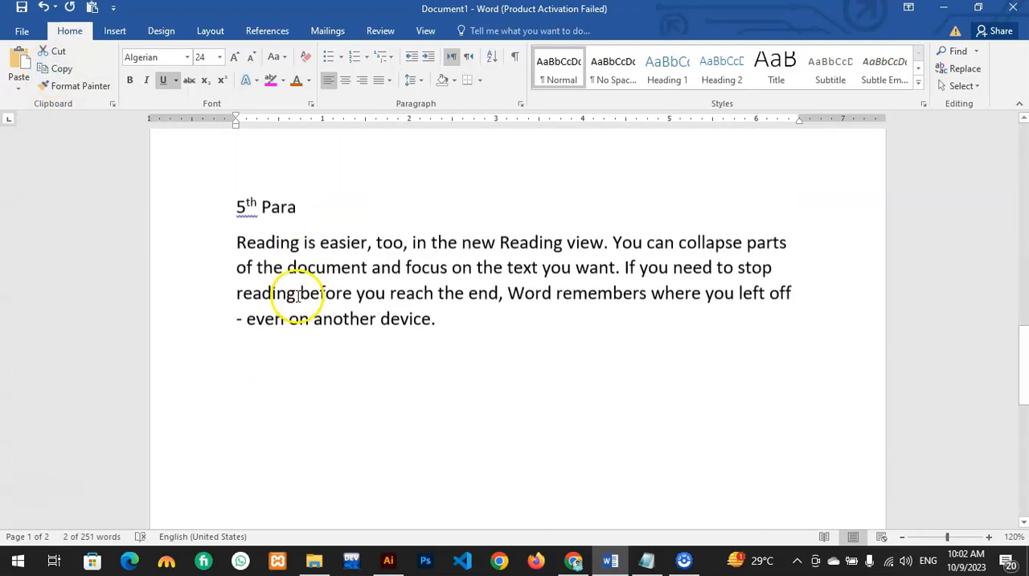
{"action": "left_click", "coordinate": [266, 385]}
{"action": "right_click", "coordinate": [238, 327]}
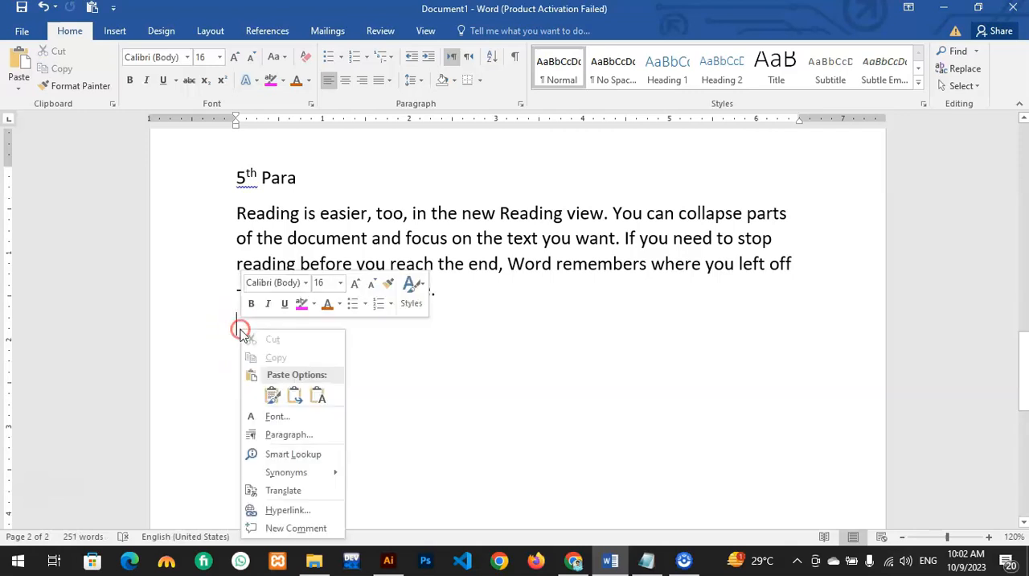
{"action": "left_click", "coordinate": [22, 60]}
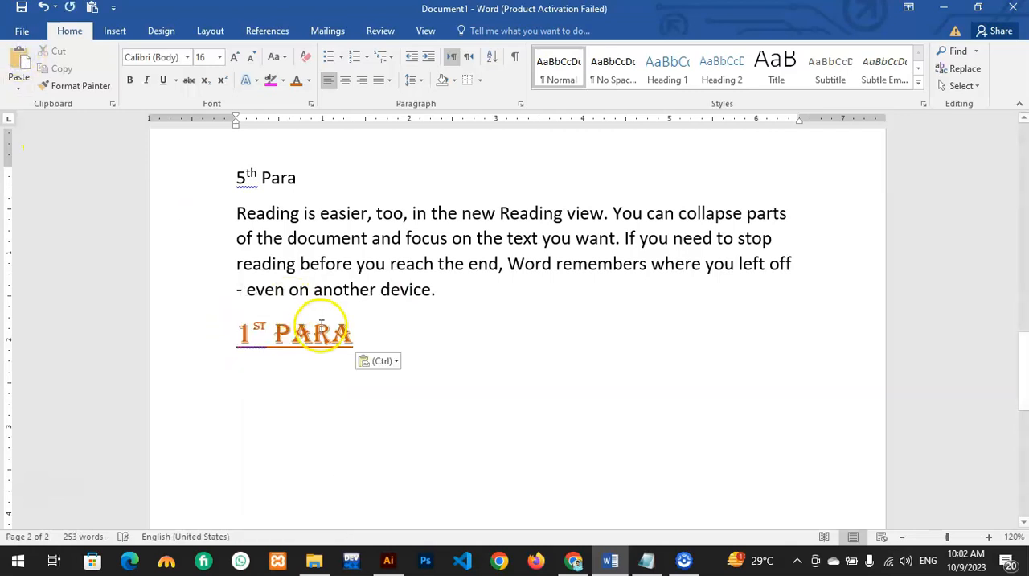
{"action": "left_click", "coordinate": [361, 333]}
Step: Compare the formatting of the pasted "1st Para" heading with the original headings further up the document
{"action": "scroll", "coordinate": [366, 234], "scroll_direction": "up", "scroll_amount": 15}
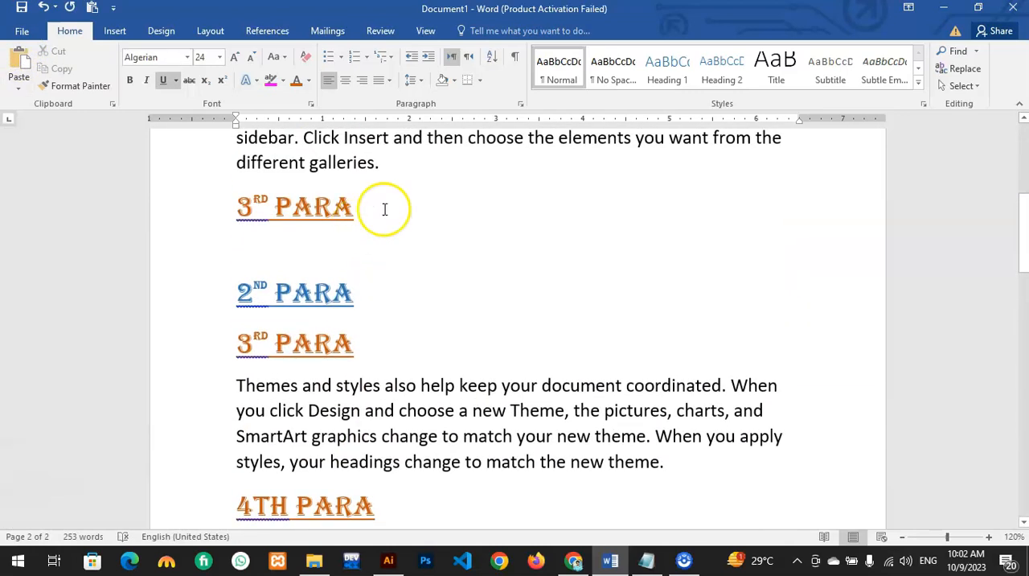
{"action": "left_click_drag", "start_coordinate": [356, 208], "coordinate": [241, 207]}
{"action": "scroll", "coordinate": [367, 249], "scroll_direction": "down", "scroll_amount": 10}
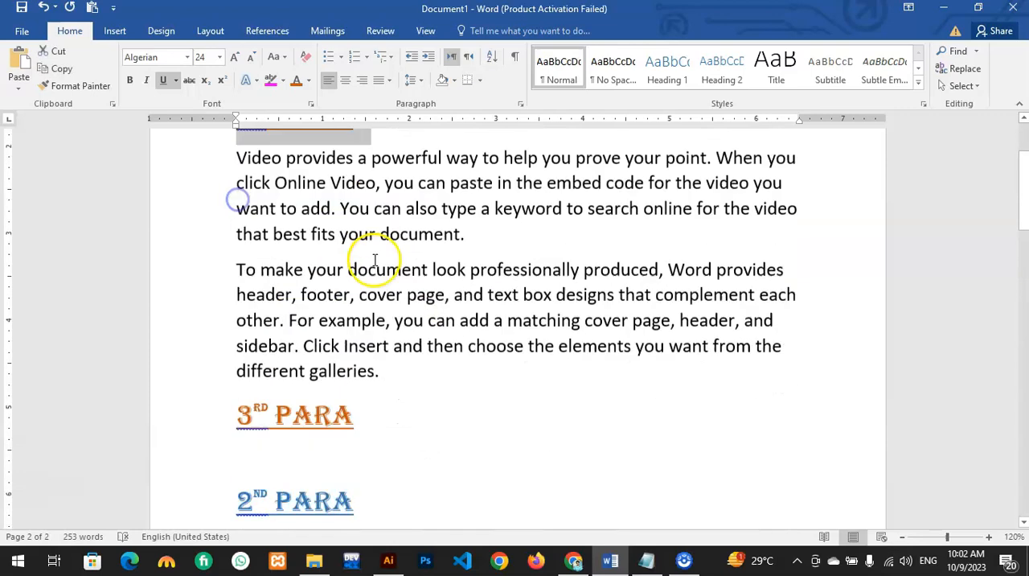
{"action": "scroll", "coordinate": [328, 331], "scroll_direction": "down", "scroll_amount": 5}
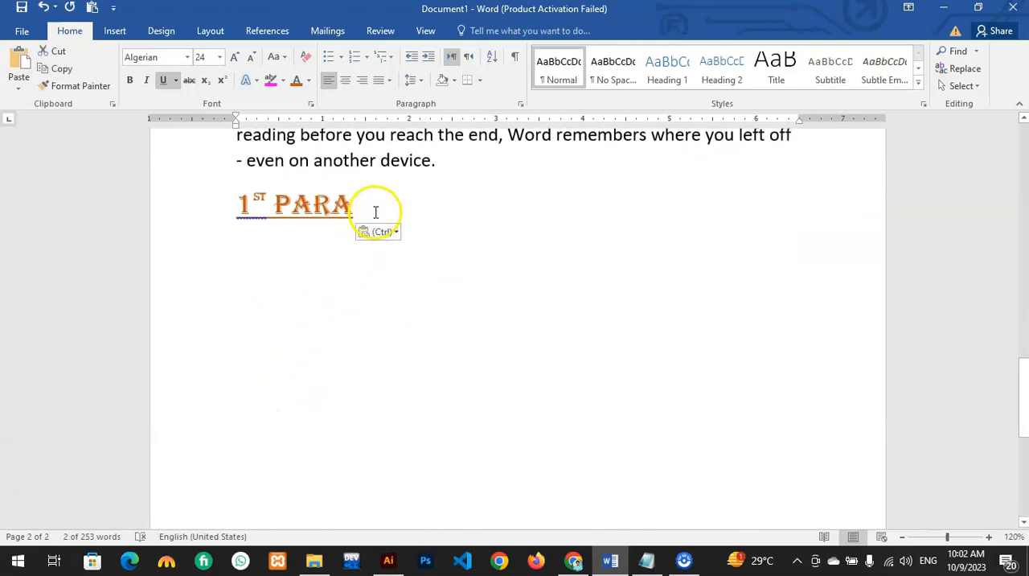
{"action": "left_click_drag", "start_coordinate": [373, 212], "coordinate": [241, 193]}
{"action": "scroll", "coordinate": [483, 405], "scroll_direction": "up", "scroll_amount": 9}
{"action": "scroll", "coordinate": [486, 407], "scroll_direction": "down", "scroll_amount": 6}
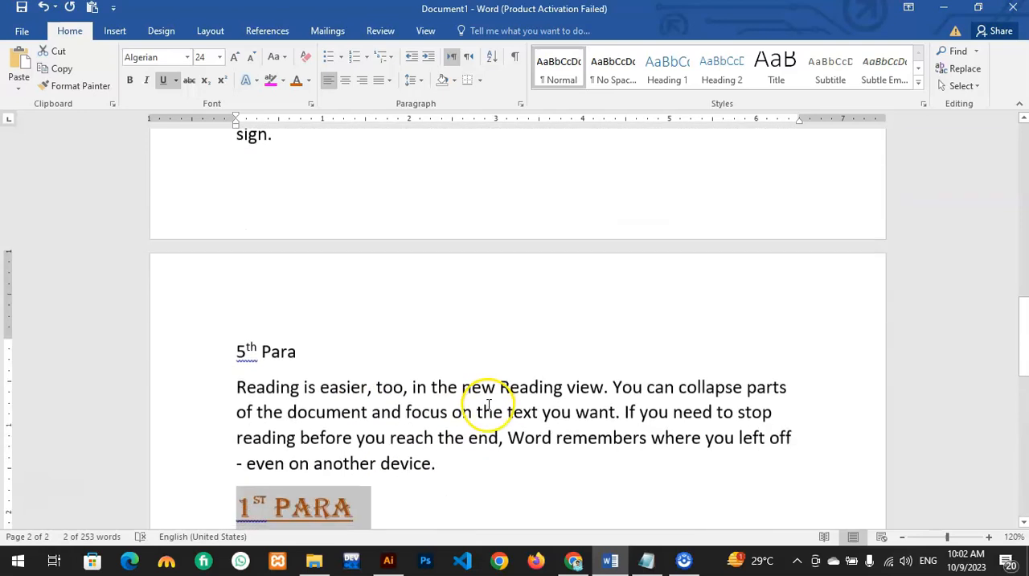
Step: Switch to Chrome and copy the Lorem Ipsum title with its two quote lines from the lipsum.com page
{"action": "left_click", "coordinate": [576, 561]}
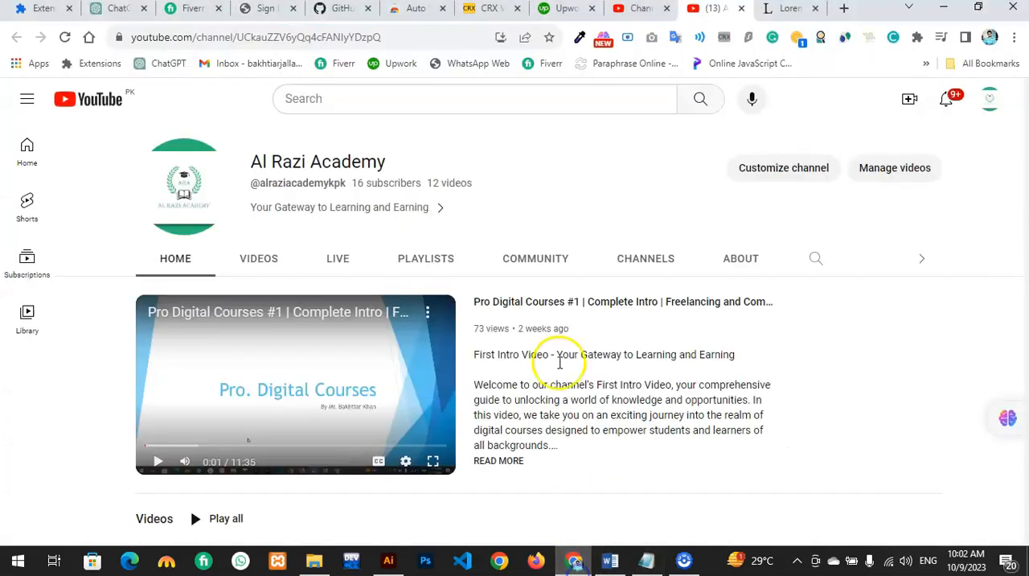
{"action": "left_click", "coordinate": [767, 18]}
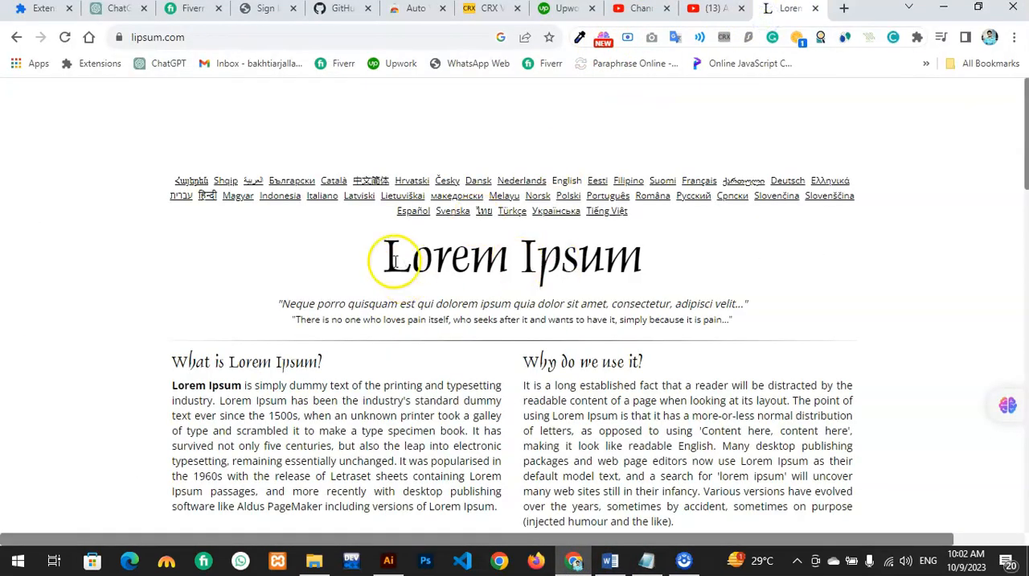
{"action": "left_click_drag", "start_coordinate": [386, 249], "coordinate": [635, 324]}
{"action": "left_click_drag", "start_coordinate": [734, 341], "coordinate": [777, 325]}
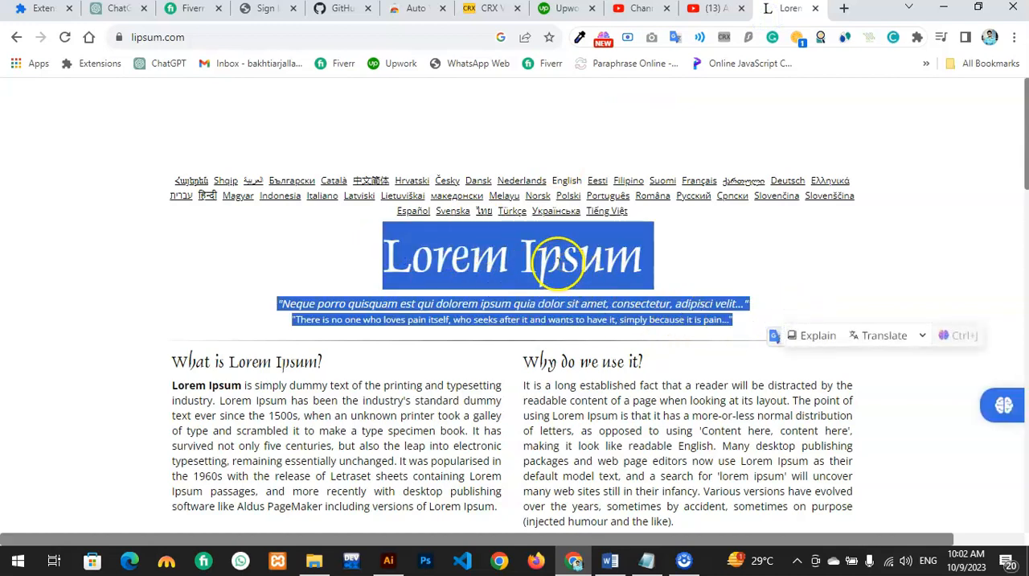
{"action": "right_click", "coordinate": [559, 263]}
{"action": "left_click", "coordinate": [593, 273]}
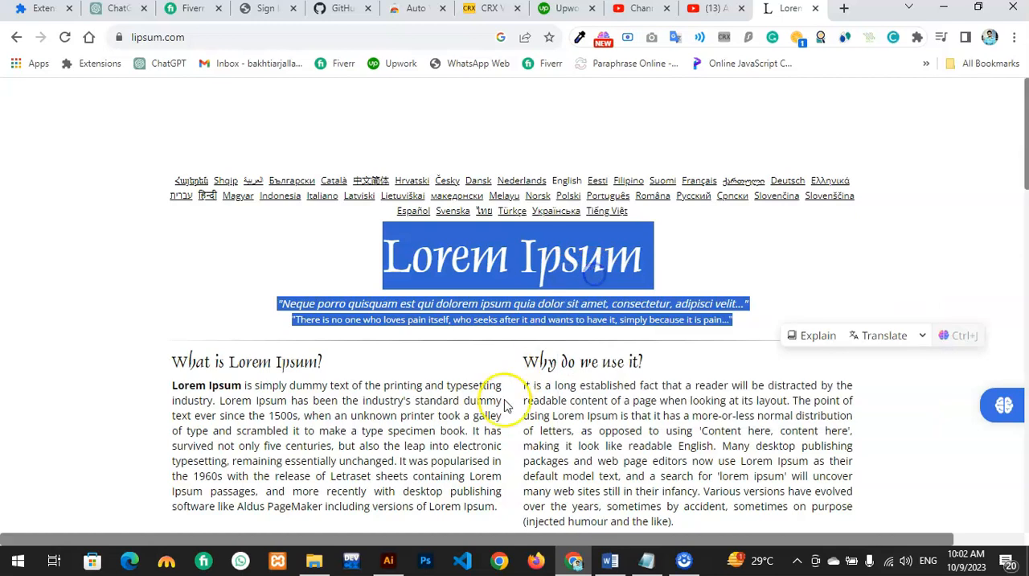
Step: Switch to Word and paste the Lorem Ipsum text below the pasted "1st Para" heading, keeping its source formatting
{"action": "left_click", "coordinate": [610, 561]}
{"action": "left_click", "coordinate": [408, 438]}
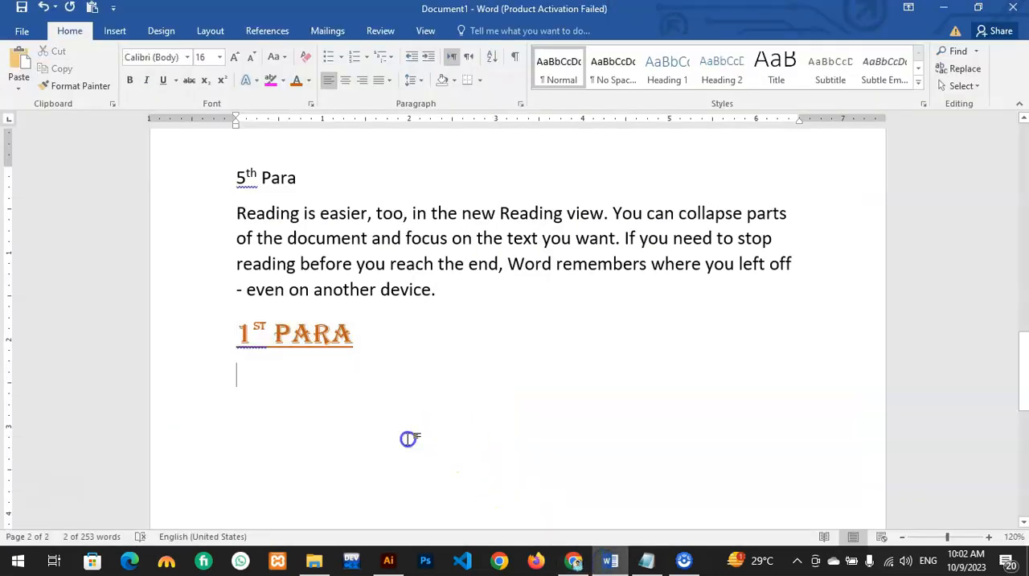
{"action": "right_click", "coordinate": [267, 402]}
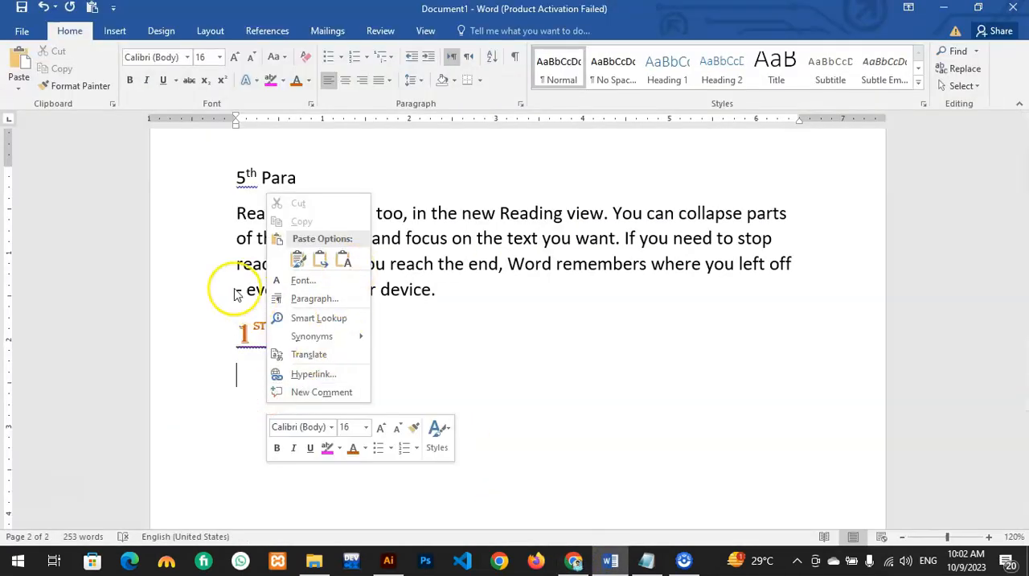
{"action": "left_click", "coordinate": [298, 258]}
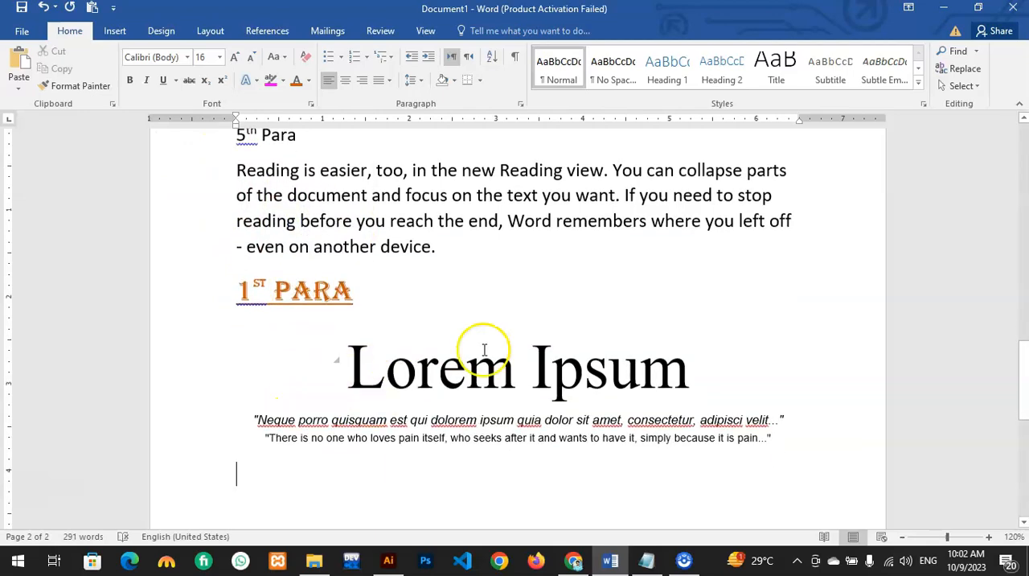
Step: Compare the pasted Lorem Ipsum text with the web page and with the formatting of the surrounding paragraphs
{"action": "left_click", "coordinate": [610, 563]}
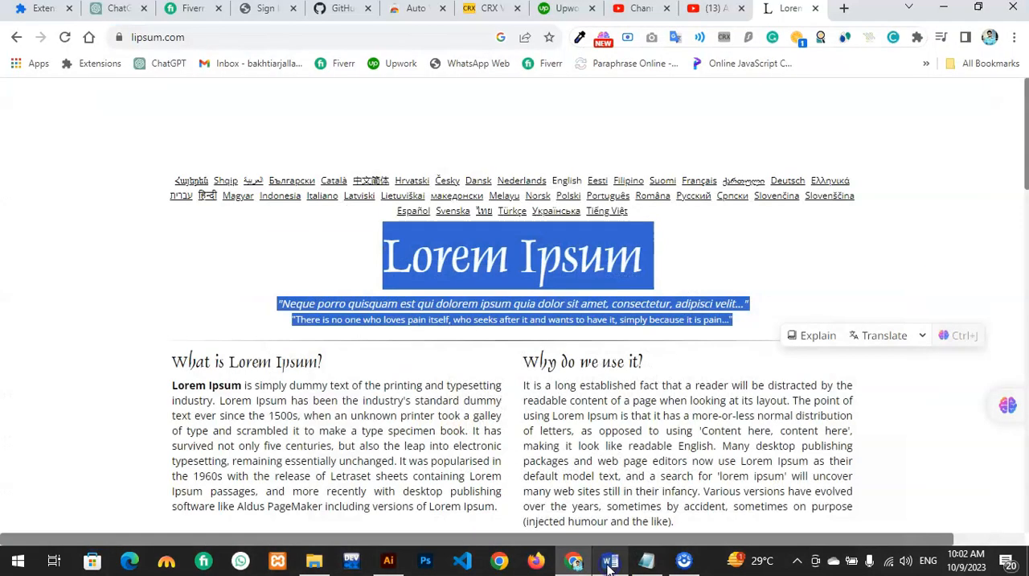
{"action": "left_click", "coordinate": [609, 563]}
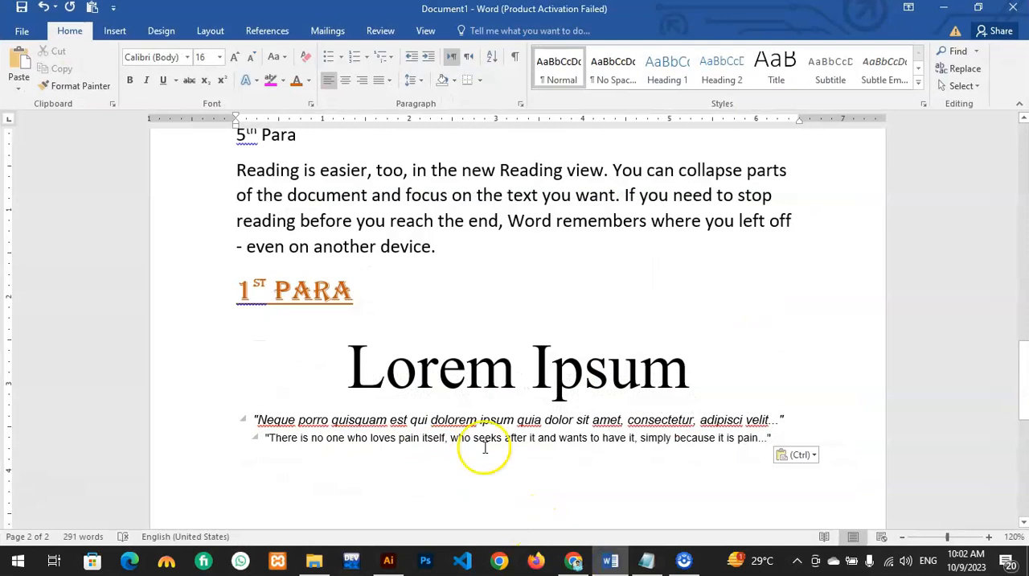
{"action": "left_click", "coordinate": [328, 334]}
{"action": "left_click", "coordinate": [423, 451]}
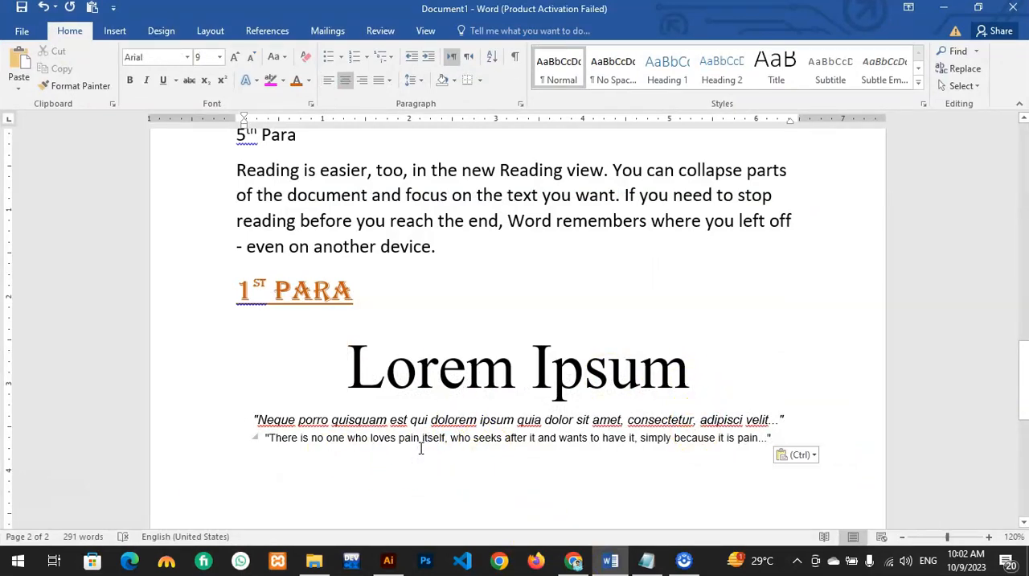
{"action": "left_click", "coordinate": [267, 430]}
{"action": "left_click", "coordinate": [272, 425]}
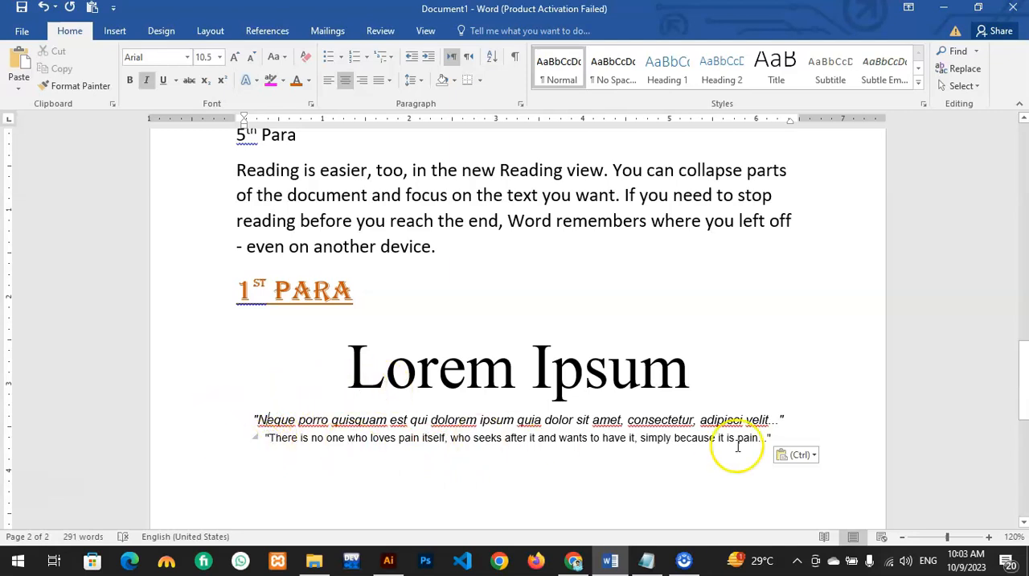
{"action": "left_click_drag", "start_coordinate": [311, 361], "coordinate": [784, 422]}
{"action": "left_click", "coordinate": [858, 445]}
{"action": "scroll", "coordinate": [667, 433], "scroll_direction": "down", "scroll_amount": 3}
{"action": "scroll", "coordinate": [408, 325], "scroll_direction": "up", "scroll_amount": 4}
{"action": "left_click_drag", "start_coordinate": [447, 304], "coordinate": [269, 229]}
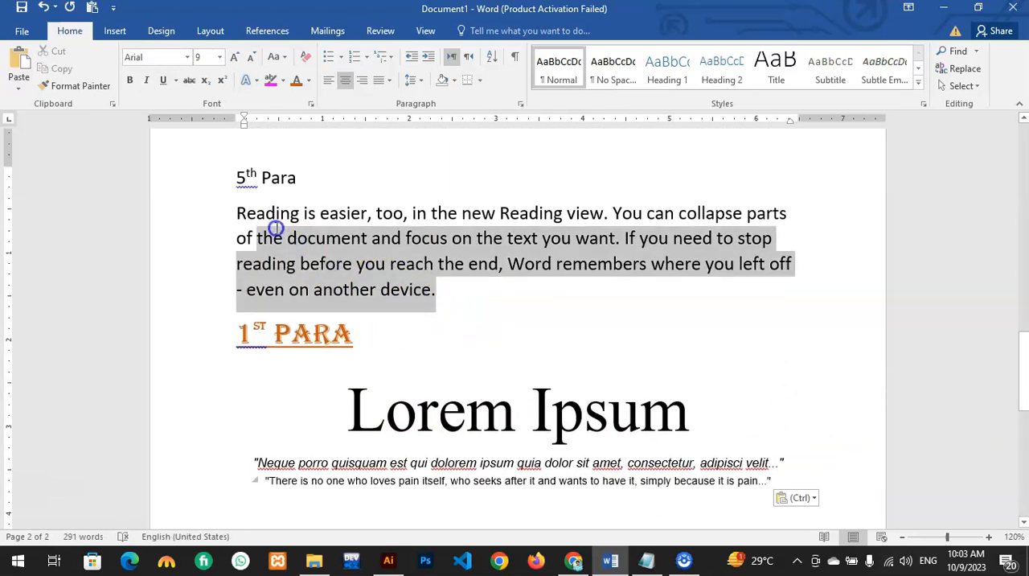
{"action": "left_click", "coordinate": [408, 303]}
{"action": "scroll", "coordinate": [490, 391], "scroll_direction": "down", "scroll_amount": 3}
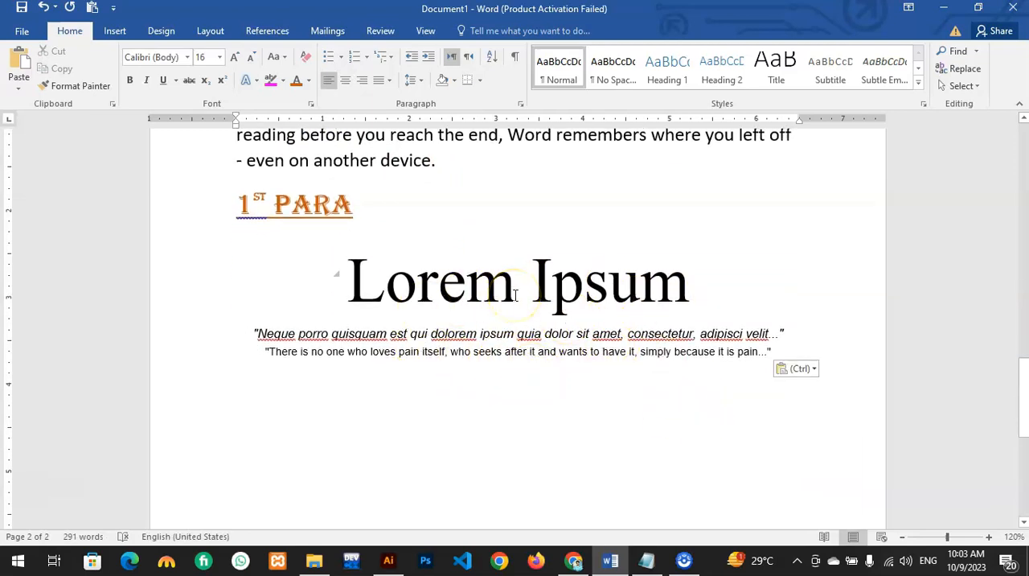
Step: Delete the pasted Lorem Ipsum text and the pasted "1st Para" heading at the document's end
{"action": "left_click_drag", "start_coordinate": [792, 334], "coordinate": [340, 273]}
{"action": "left_click_drag", "start_coordinate": [806, 351], "coordinate": [409, 282]}
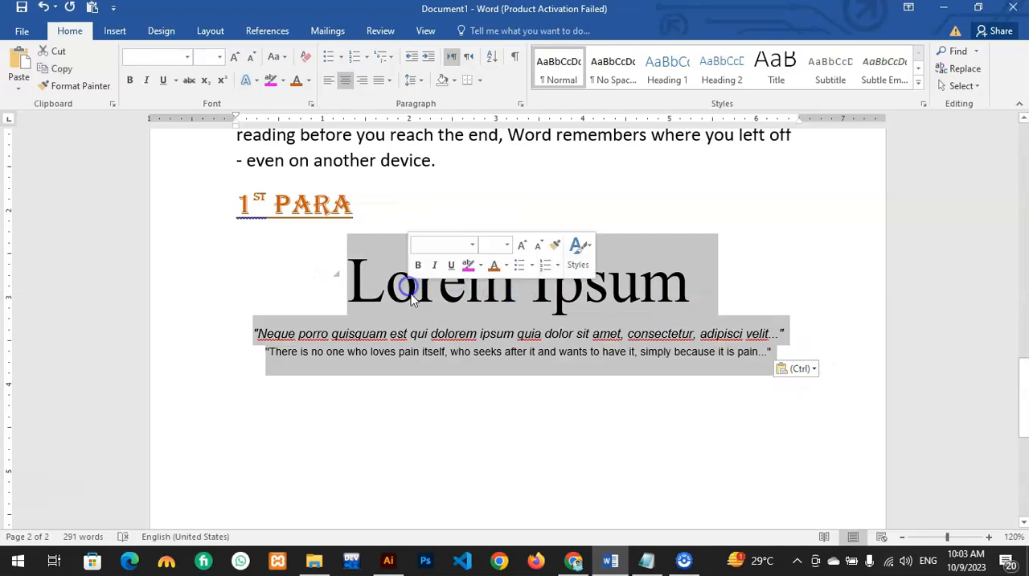
{"action": "key", "text": "Delete"}
{"action": "key", "text": "BackSpace"}
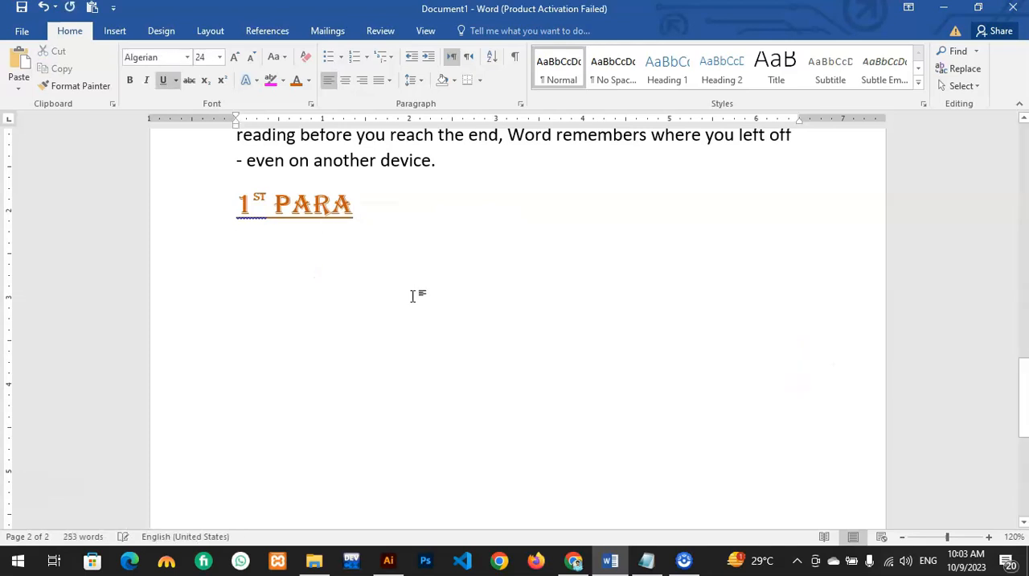
{"action": "key", "text": "BackSpace"}
{"action": "key", "text": "BackSpace"}
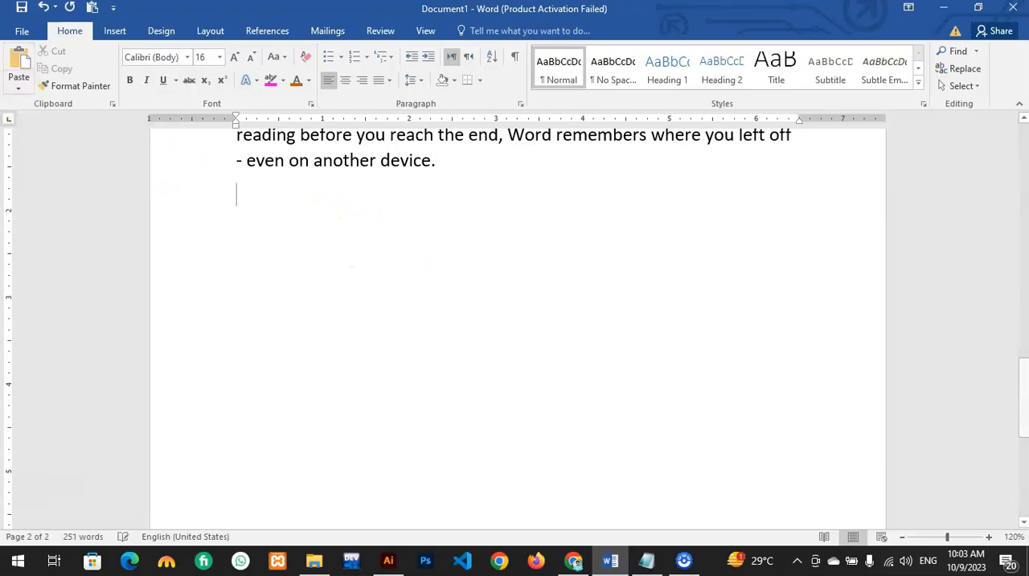
Step: Examine the available paste options for the empty line below the last paragraph
{"action": "left_click", "coordinate": [16, 88]}
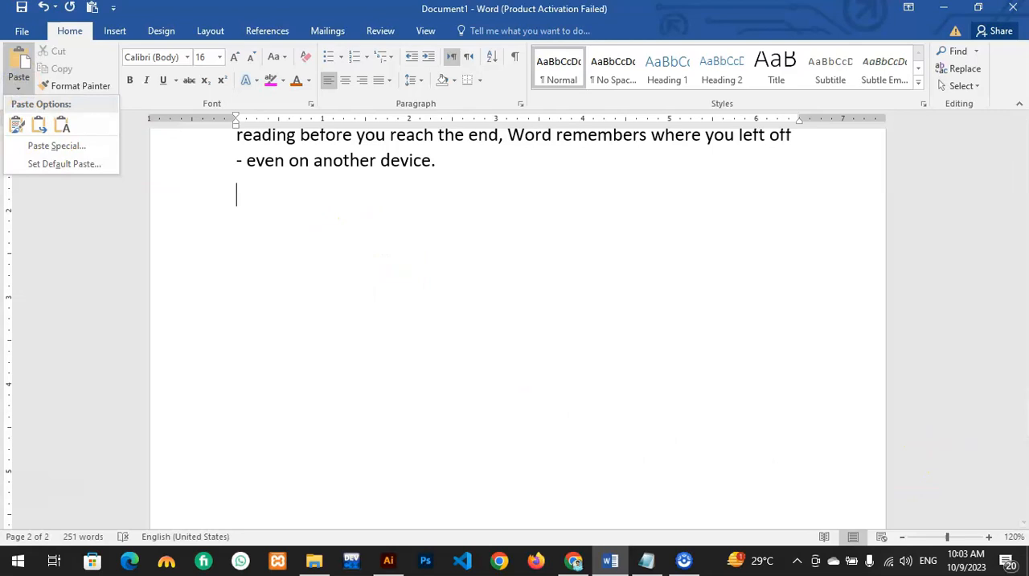
{"action": "right_click", "coordinate": [506, 275]}
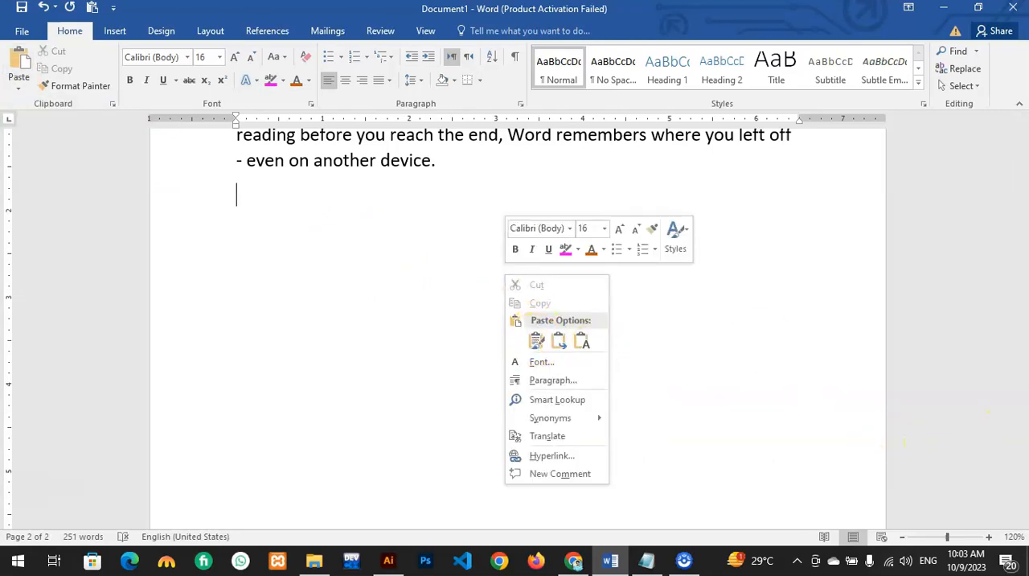
{"action": "key", "text": "Escape"}
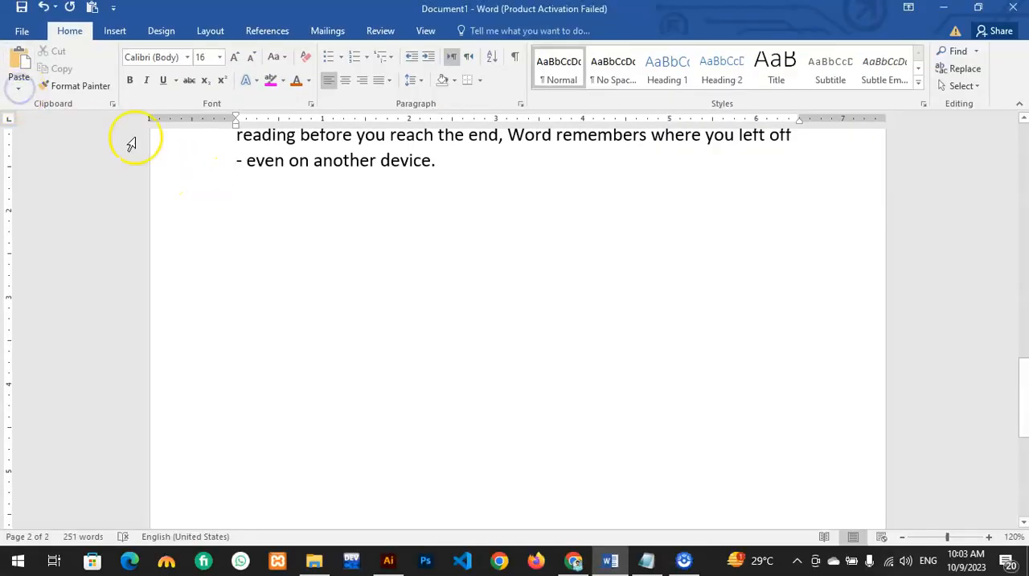
{"action": "left_click", "coordinate": [16, 81]}
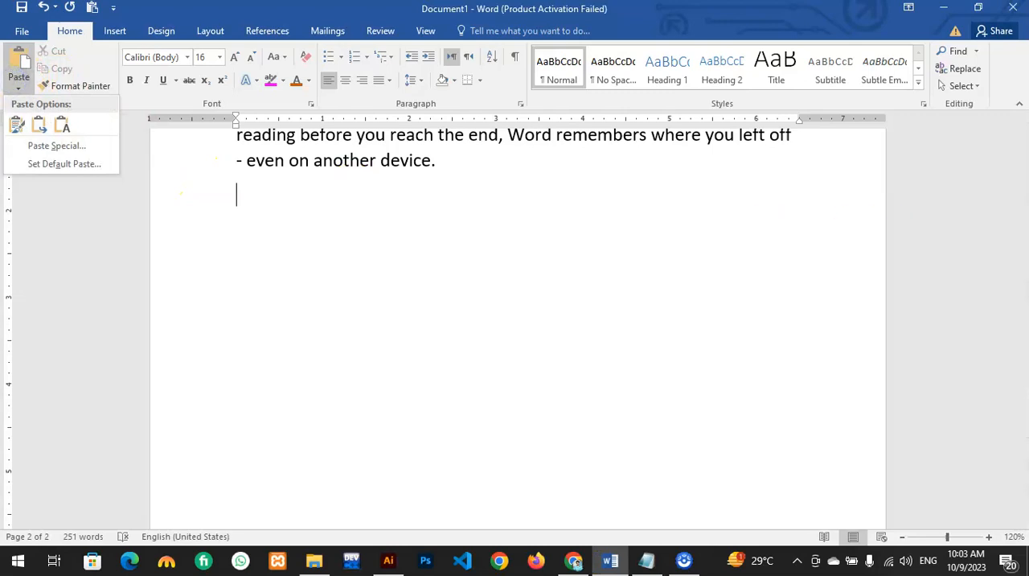
{"action": "key", "text": "alt+Tab"}
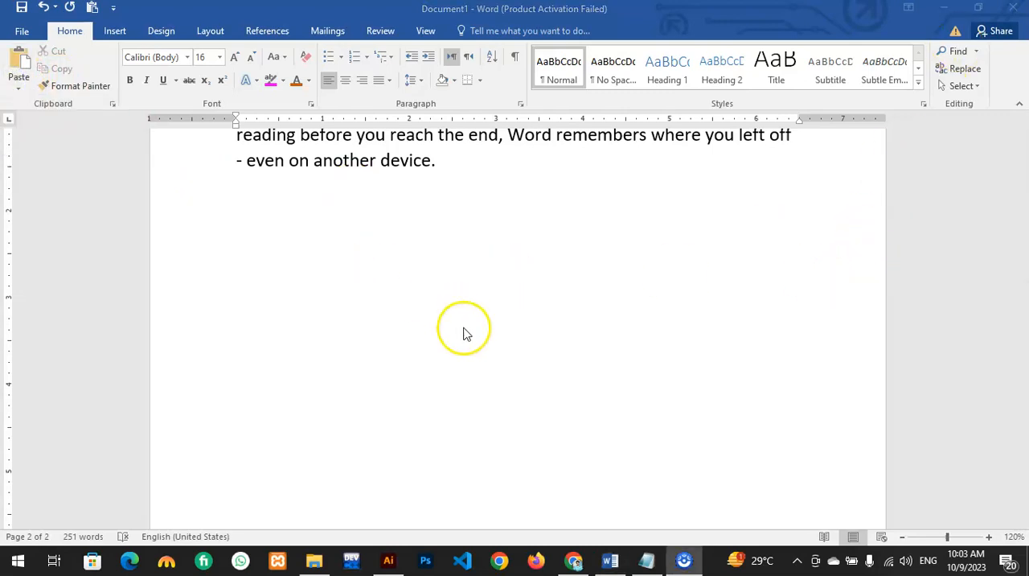
{"action": "scroll", "coordinate": [402, 349], "scroll_direction": "up", "scroll_amount": 1}
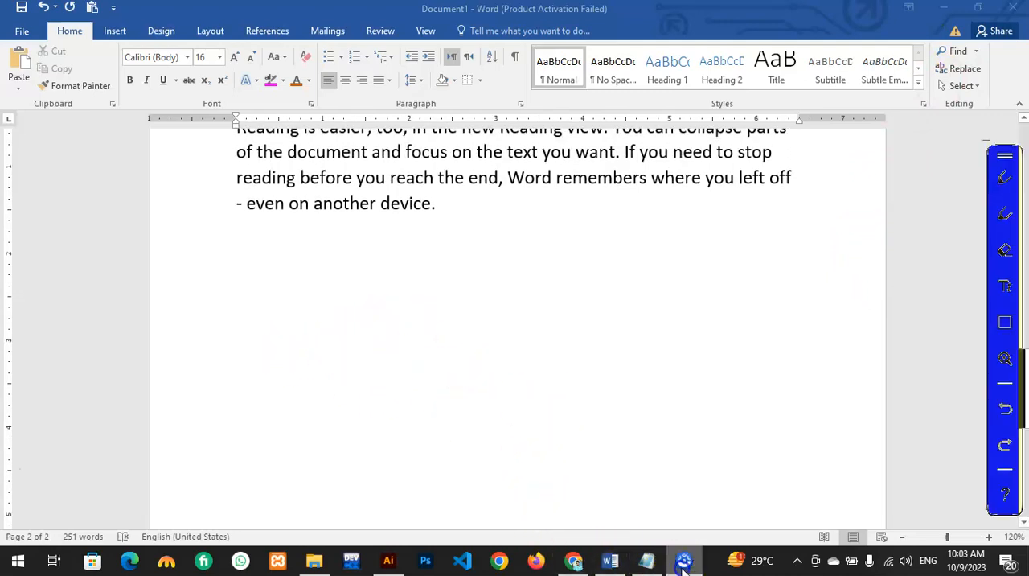
Step: Switch to Chrome and copy the Lorem Ipsum heading with the two quotes below it on lipsum.com
{"action": "left_click", "coordinate": [574, 562]}
{"action": "left_click", "coordinate": [411, 273]}
{"action": "left_click_drag", "start_coordinate": [389, 261], "coordinate": [634, 328]}
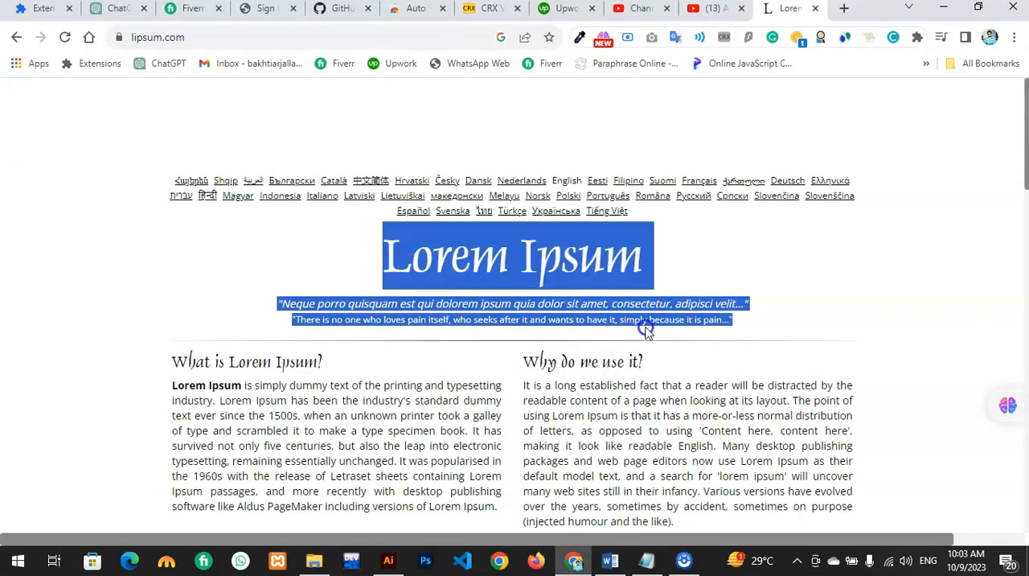
{"action": "right_click", "coordinate": [568, 271]}
{"action": "left_click", "coordinate": [599, 279]}
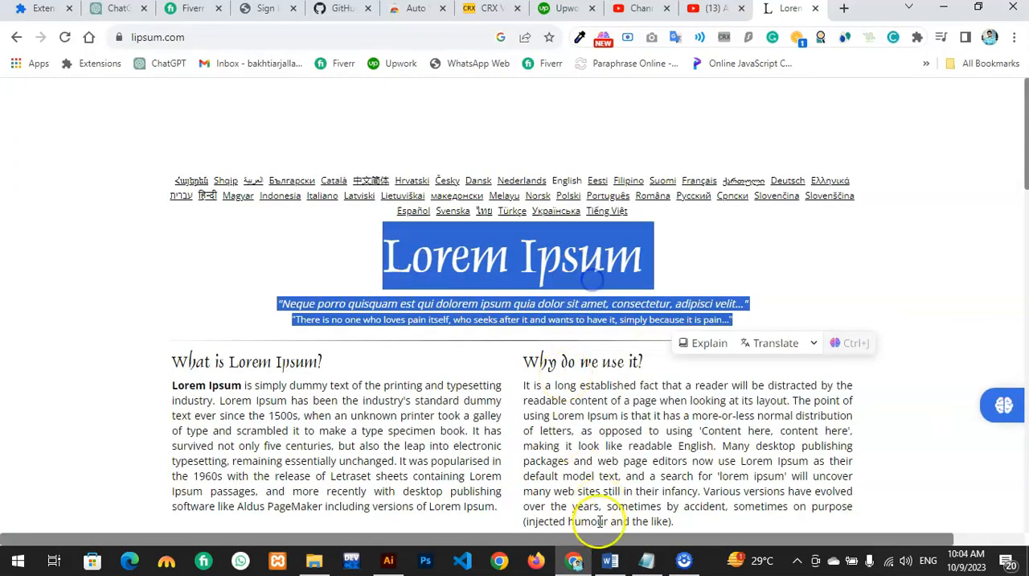
Step: Switch to Word and paste the copied Lorem Ipsum text on the empty line below the last paragraph, keeping its source formatting
{"action": "left_click", "coordinate": [573, 561]}
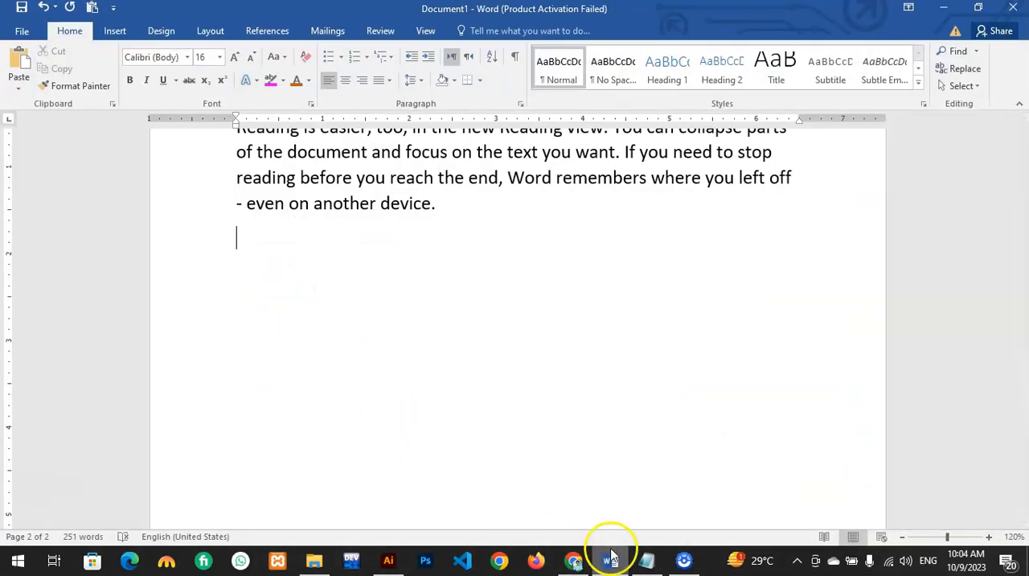
{"action": "left_click", "coordinate": [576, 559]}
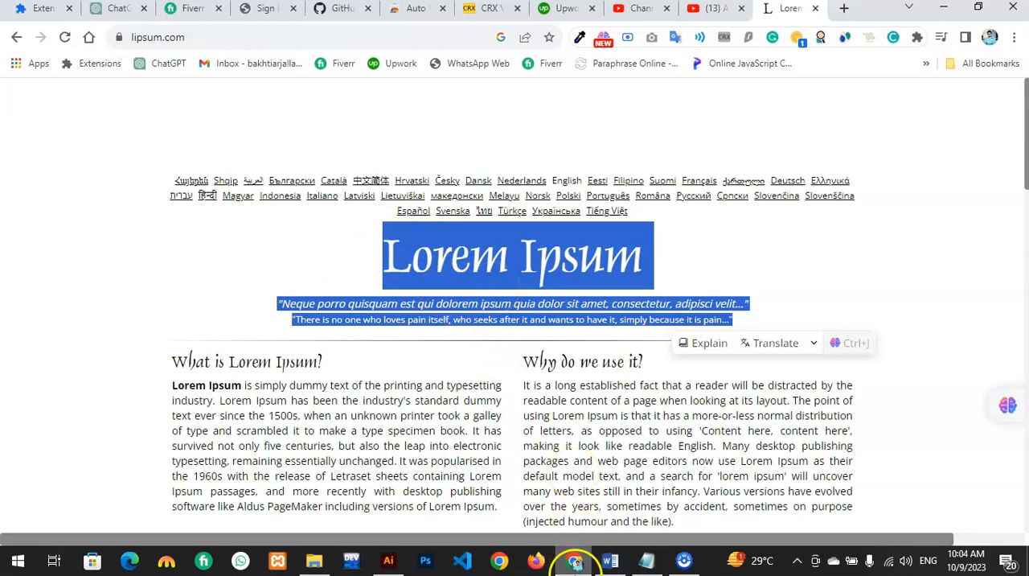
{"action": "left_click", "coordinate": [576, 559]}
{"action": "right_click", "coordinate": [311, 294]}
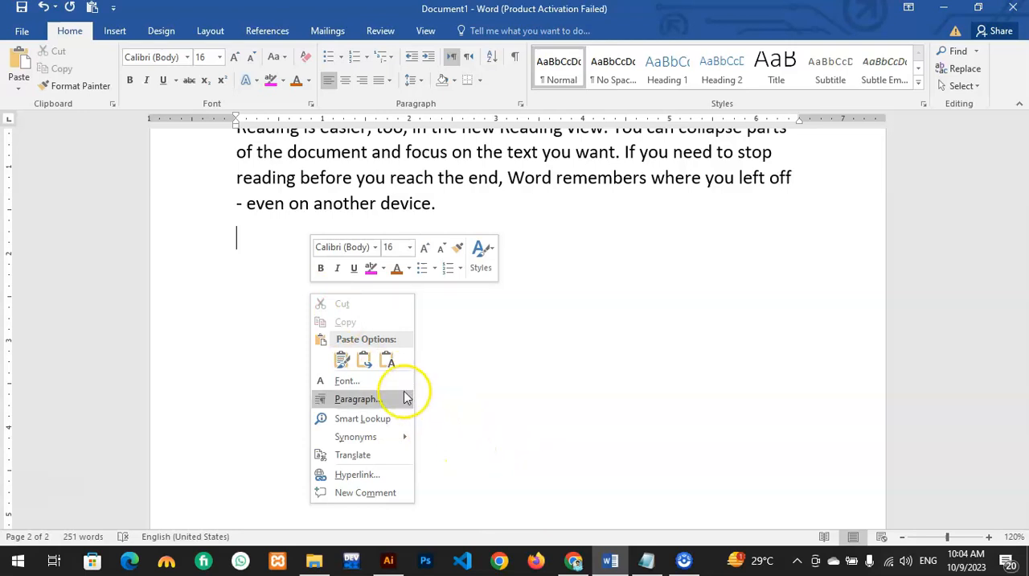
{"action": "left_click", "coordinate": [326, 383]}
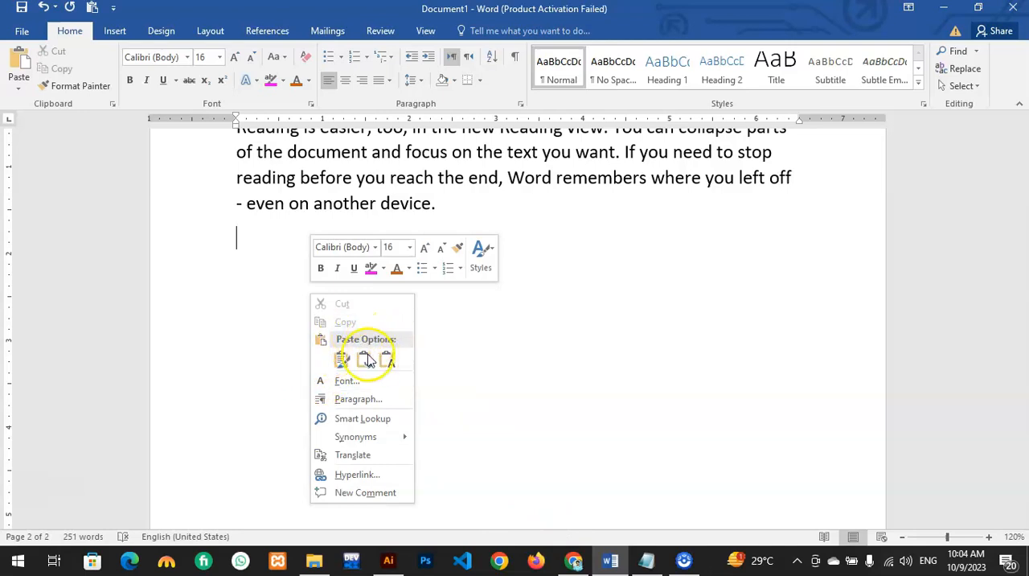
{"action": "left_click", "coordinate": [18, 85]}
{"action": "left_click", "coordinate": [19, 86]}
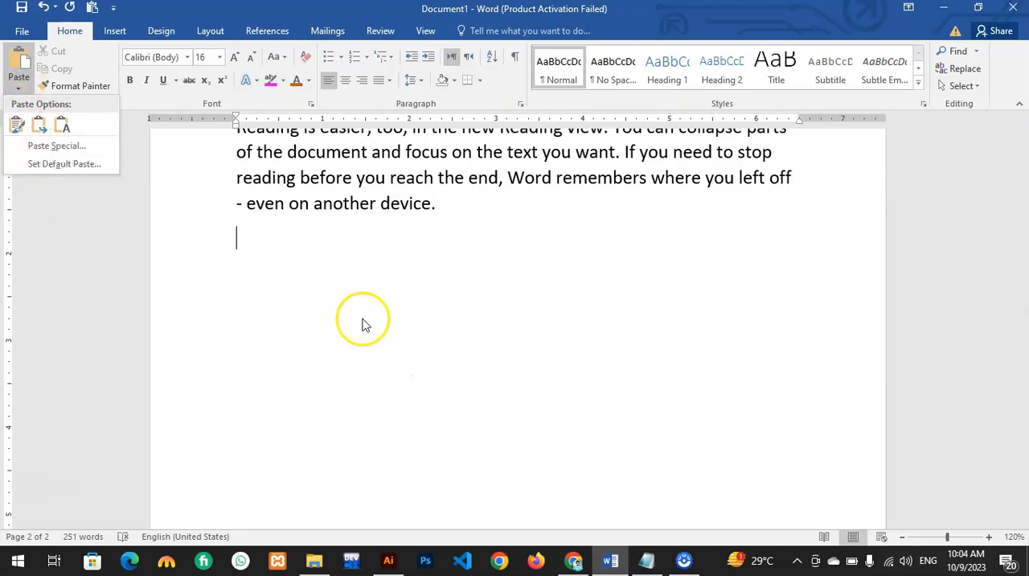
{"action": "left_click", "coordinate": [427, 361]}
{"action": "right_click", "coordinate": [428, 362]}
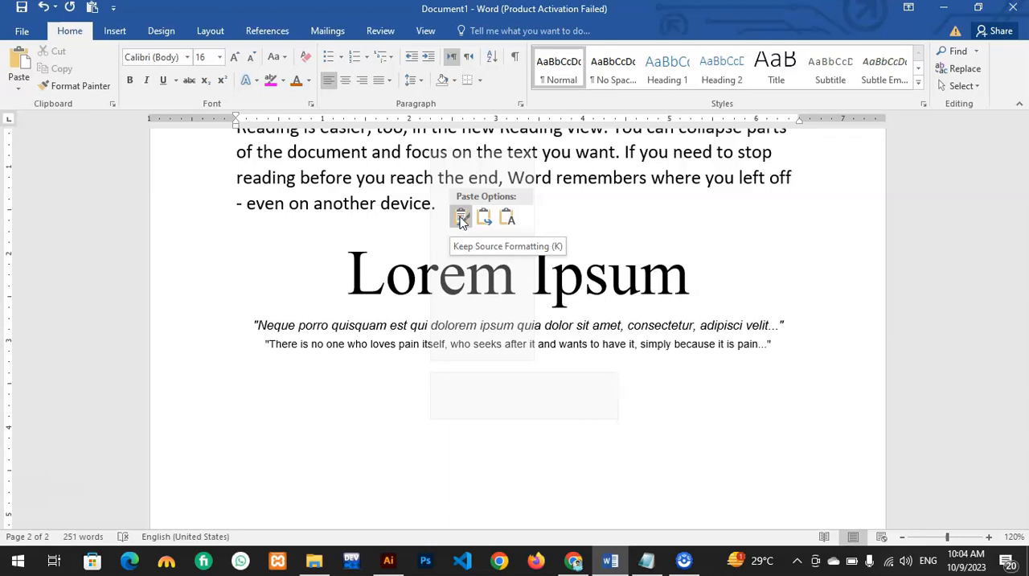
{"action": "left_click", "coordinate": [461, 218]}
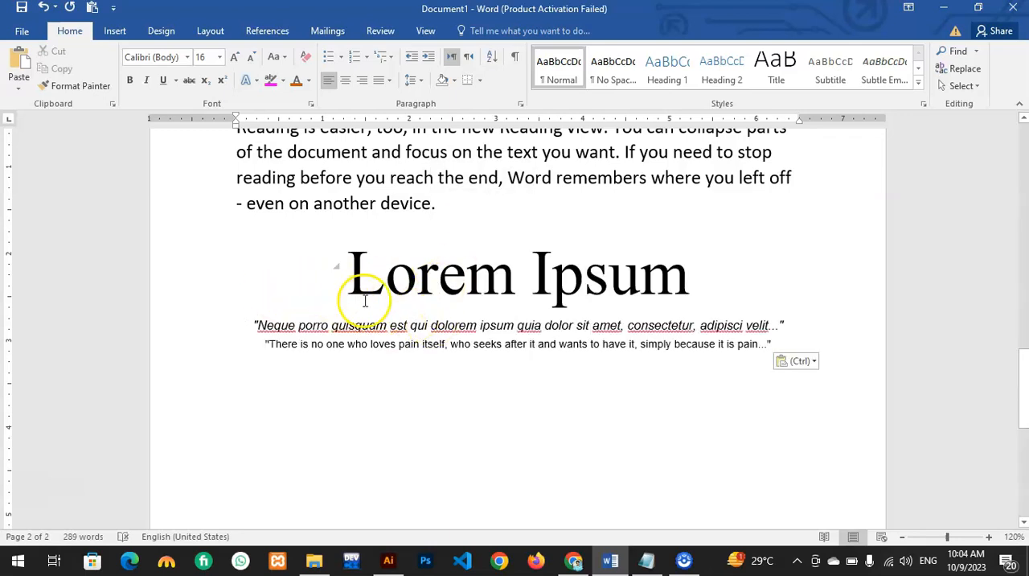
Step: Insert two empty lines between the "5th Para" text and the pasted Lorem Ipsum heading
{"action": "left_click", "coordinate": [486, 195]}
{"action": "key", "text": "Return"}
{"action": "key", "text": "Return"}
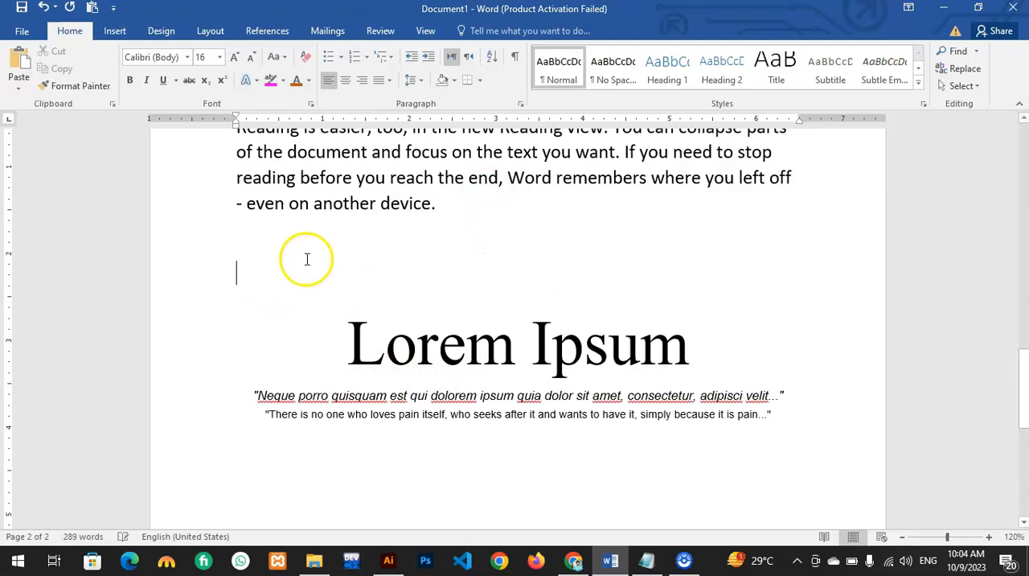
{"action": "right_click", "coordinate": [247, 244]}
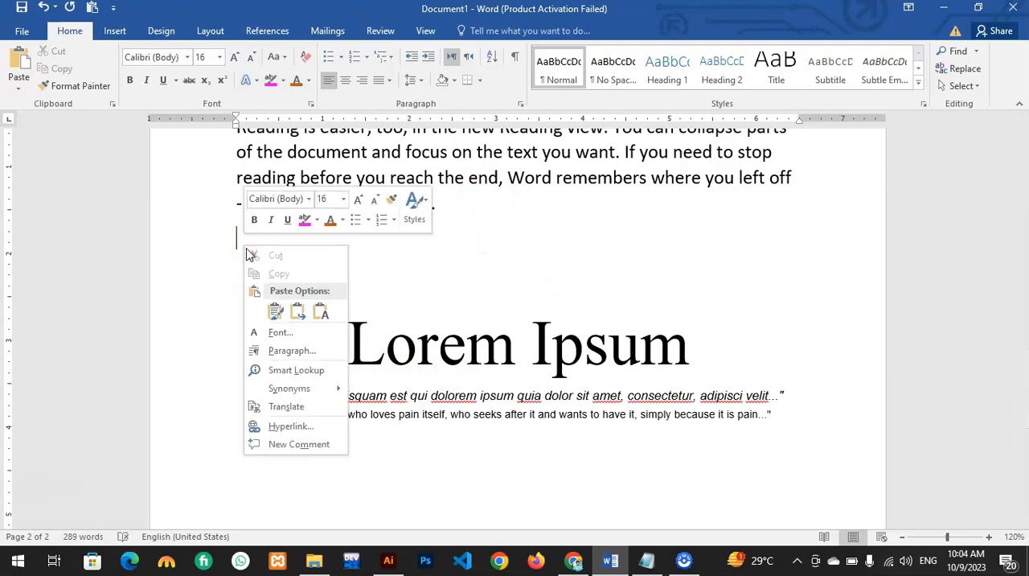
{"action": "left_click", "coordinate": [432, 254]}
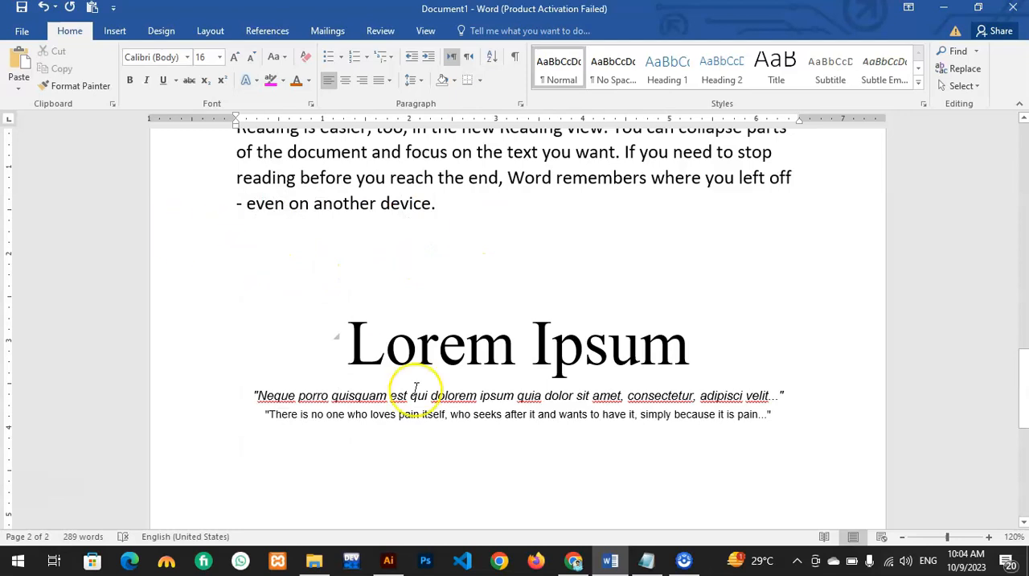
Step: Paste the copied Lorem Ipsum text on the empty line directly below the "5th Para" text using Merge Formatting
{"action": "left_click", "coordinate": [573, 559]}
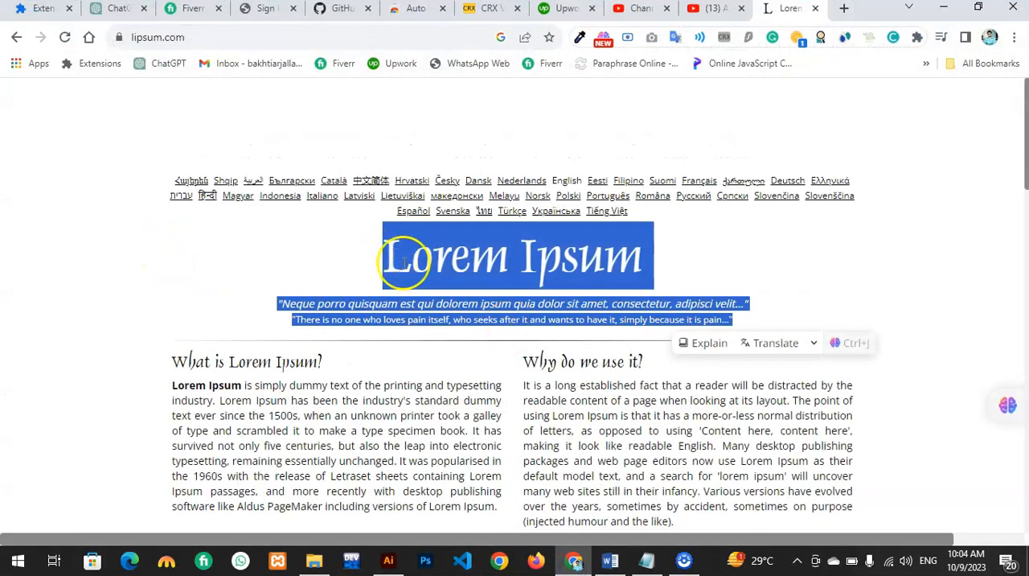
{"action": "left_click", "coordinate": [604, 560]}
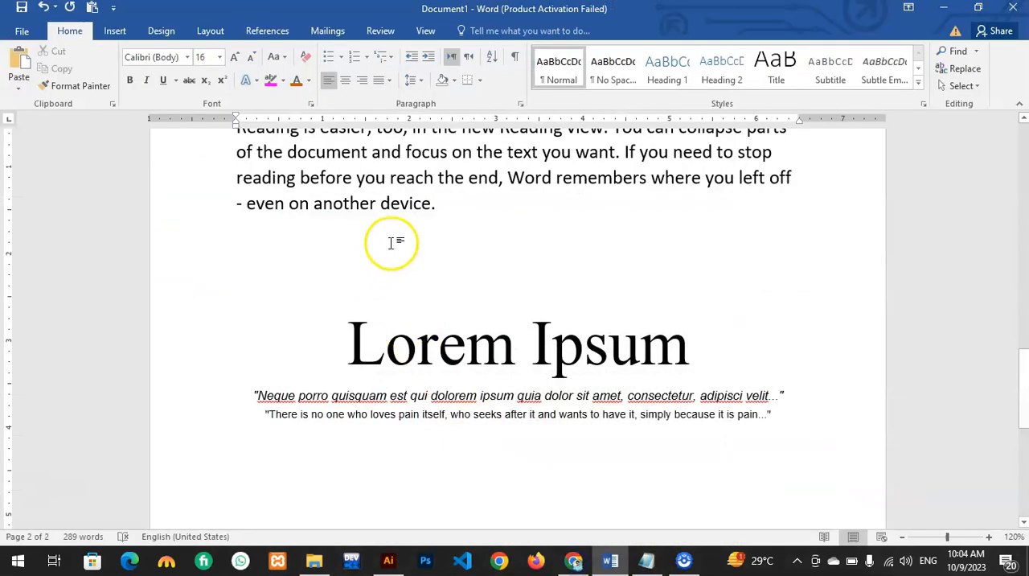
{"action": "scroll", "coordinate": [450, 257], "scroll_direction": "up", "scroll_amount": 2}
{"action": "left_click_drag", "start_coordinate": [475, 327], "coordinate": [223, 229]}
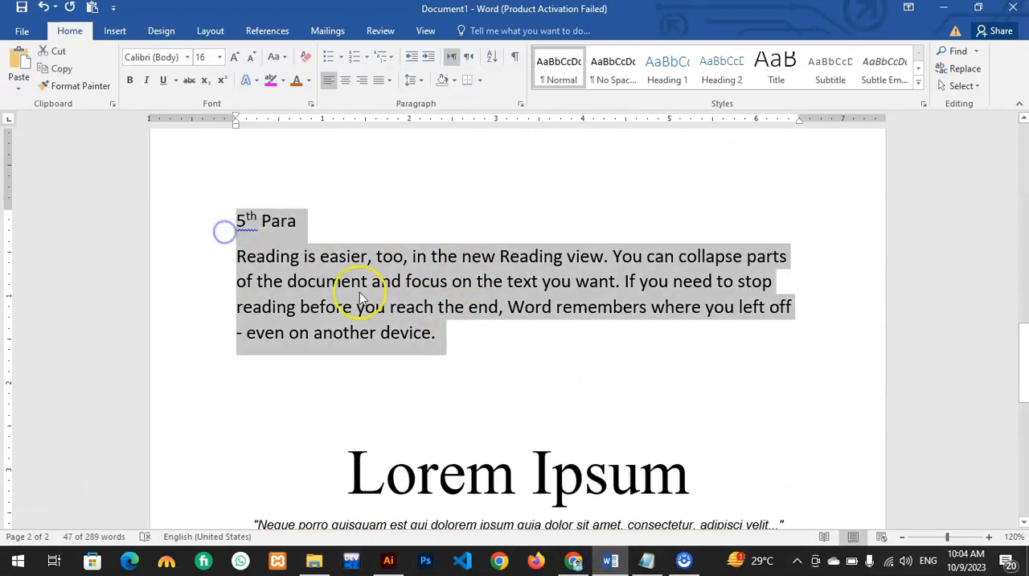
{"action": "left_click", "coordinate": [470, 378]}
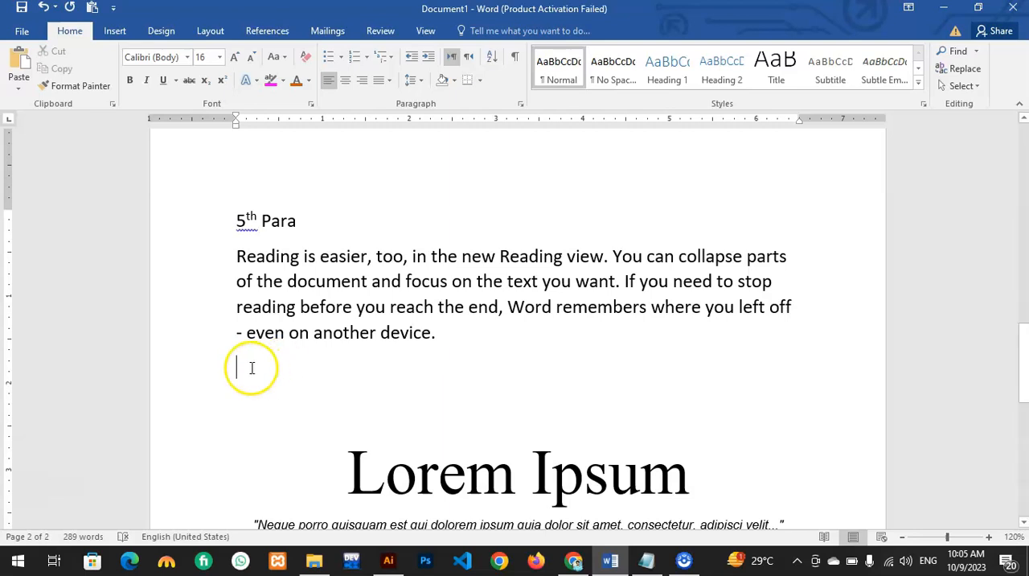
{"action": "right_click", "coordinate": [257, 368]}
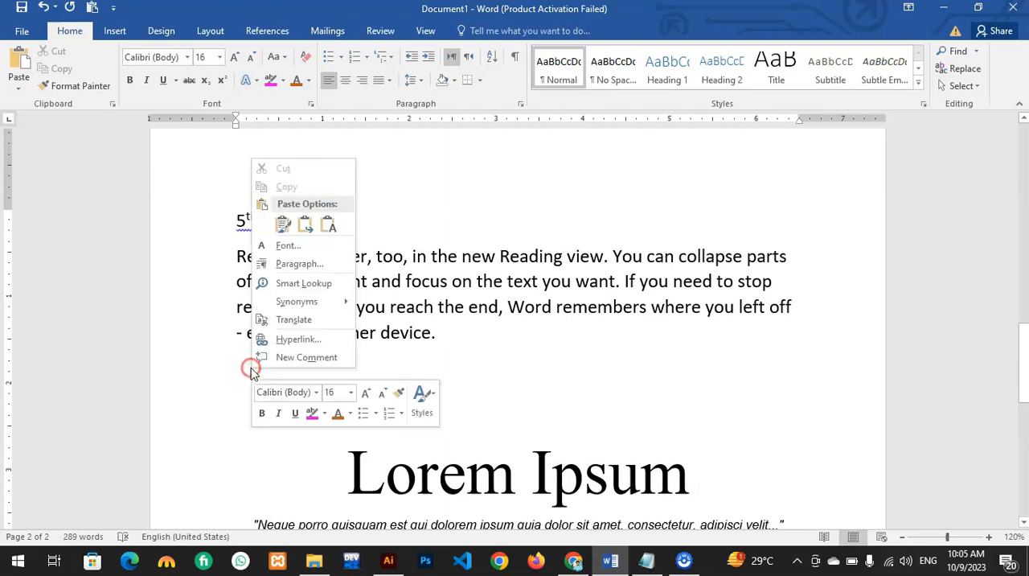
{"action": "left_click", "coordinate": [305, 231]}
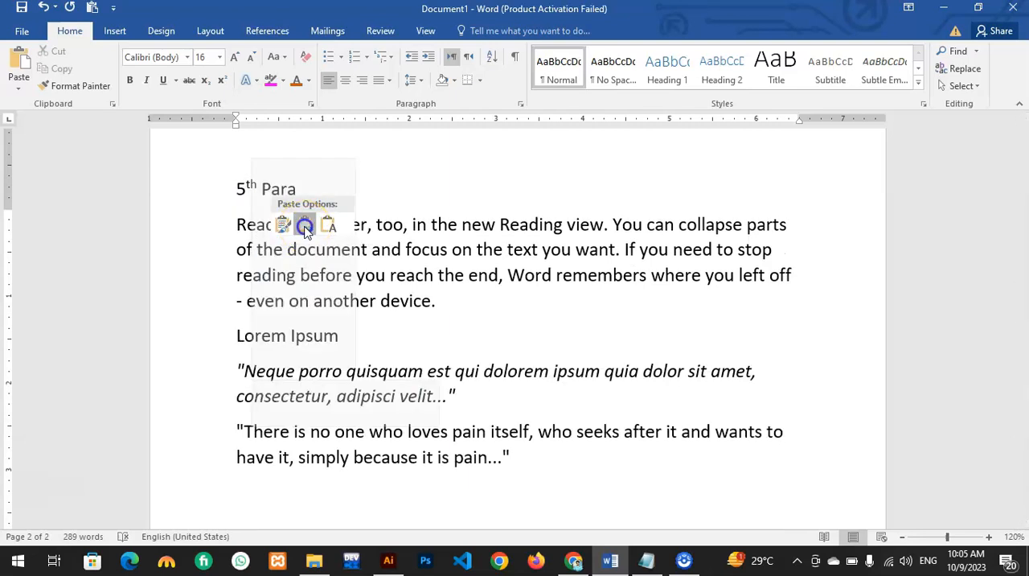
Step: Compare the font of the merged "Lorem Ipsum" line with the font of the "5th Para" text above it
{"action": "left_click_drag", "start_coordinate": [332, 294], "coordinate": [241, 292]}
{"action": "scroll", "coordinate": [372, 364], "scroll_direction": "down", "scroll_amount": 3}
{"action": "scroll", "coordinate": [287, 345], "scroll_direction": "up", "scroll_amount": 4}
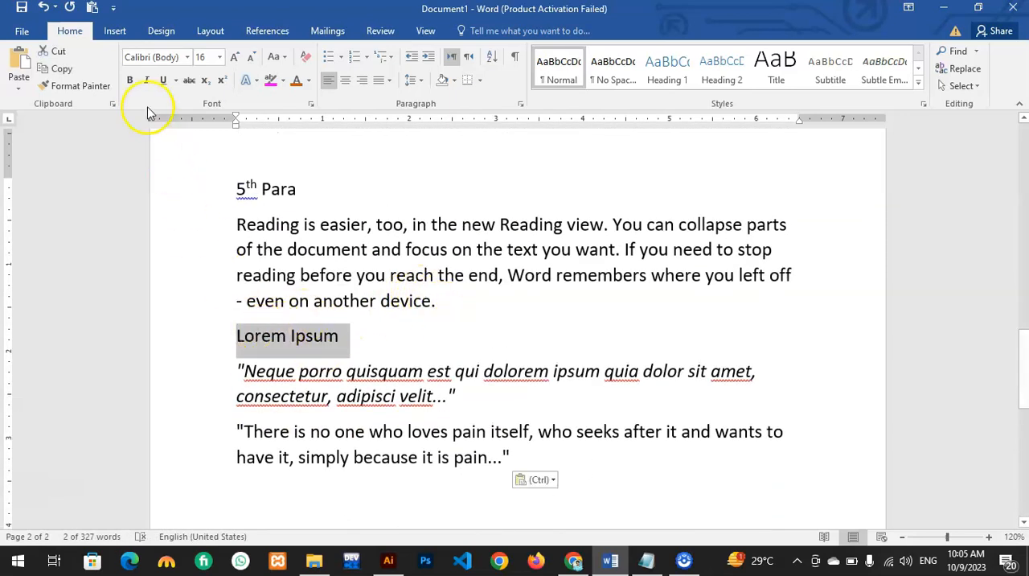
{"action": "left_click", "coordinate": [186, 59]}
{"action": "left_click", "coordinate": [447, 273]}
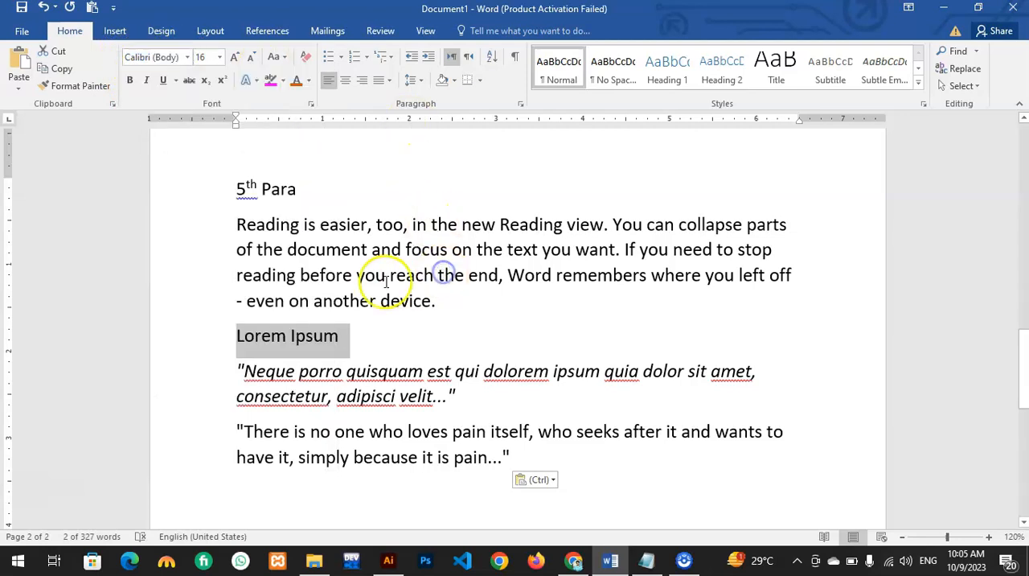
{"action": "left_click", "coordinate": [367, 276]}
{"action": "left_click", "coordinate": [186, 57]}
{"action": "left_click", "coordinate": [186, 56]}
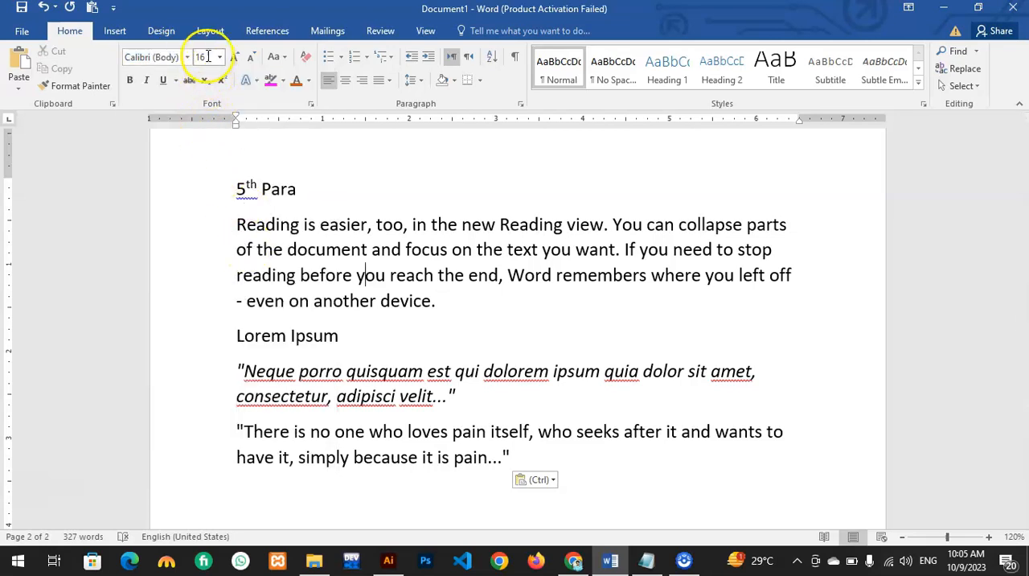
Step: Examine the formatting of the merged "Lorem Ipsum" line and its two quotes against the source-formatted copy below
{"action": "left_click", "coordinate": [381, 370]}
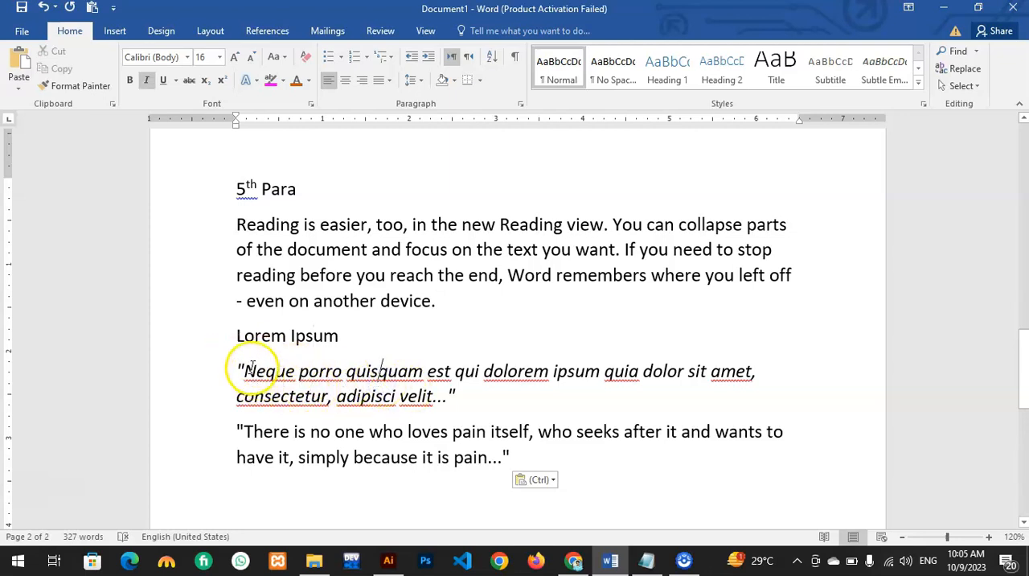
{"action": "left_click_drag", "start_coordinate": [231, 334], "coordinate": [354, 331]}
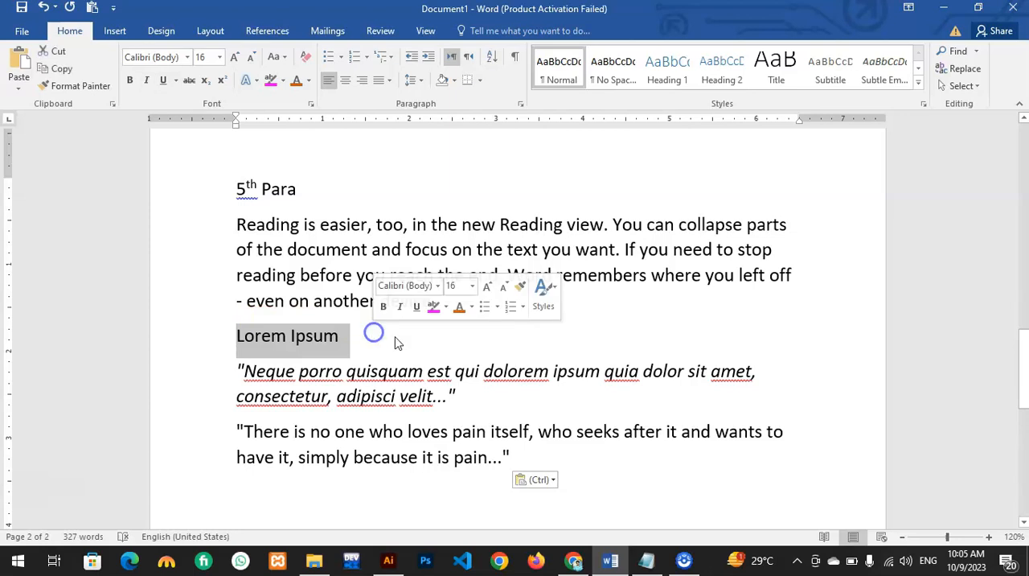
{"action": "scroll", "coordinate": [482, 434], "scroll_direction": "down", "scroll_amount": 3}
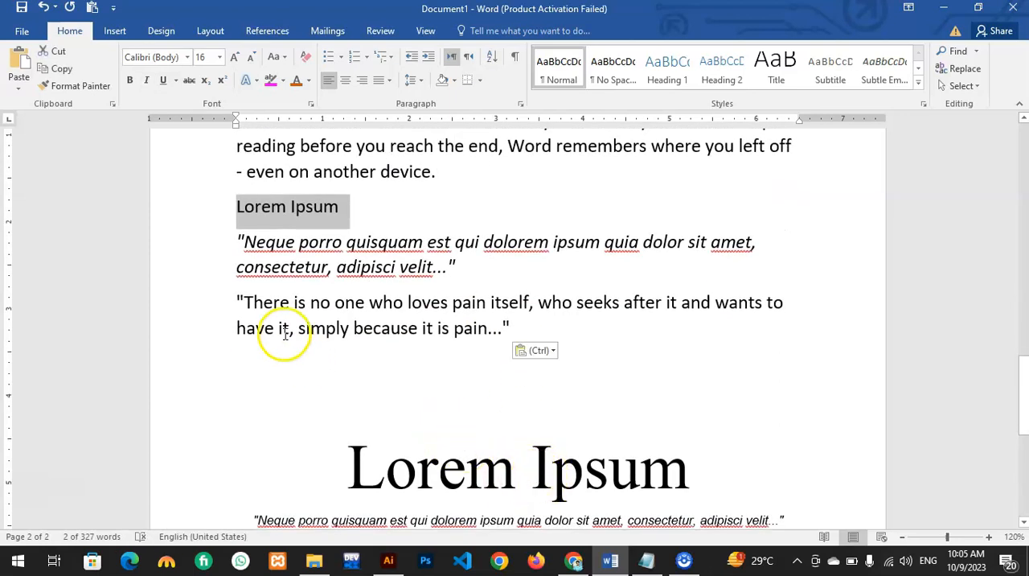
{"action": "scroll", "coordinate": [669, 521], "scroll_direction": "up", "scroll_amount": 1}
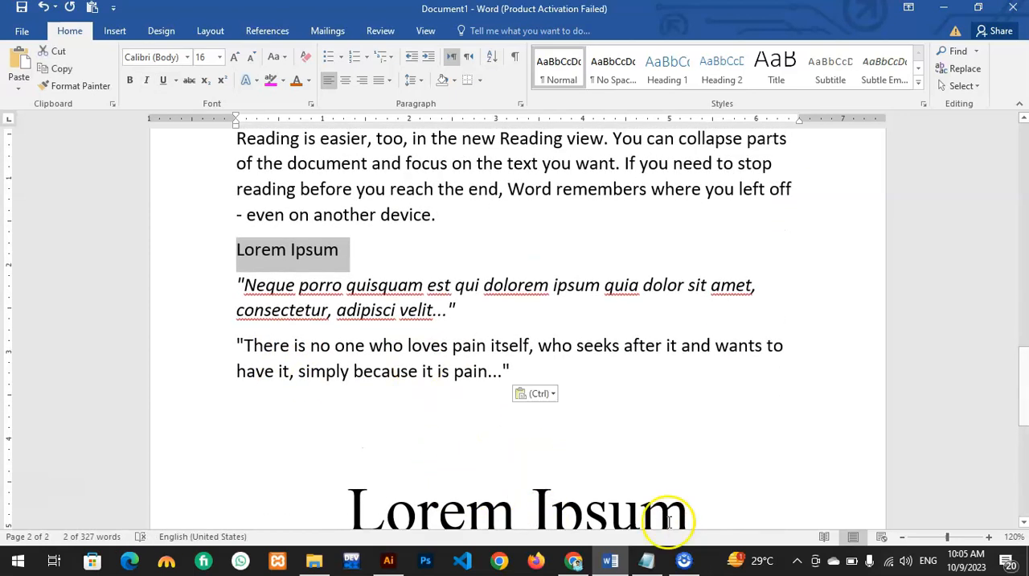
{"action": "left_click", "coordinate": [275, 257]}
{"action": "left_click_drag", "start_coordinate": [347, 252], "coordinate": [240, 254]}
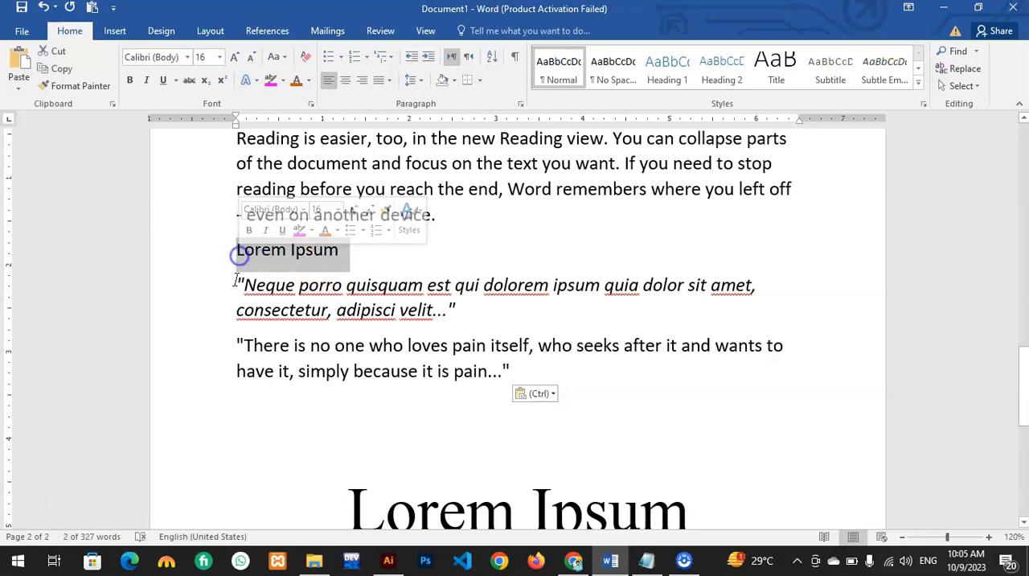
{"action": "left_click", "coordinate": [244, 288]}
{"action": "left_click_drag", "start_coordinate": [280, 299], "coordinate": [447, 318]}
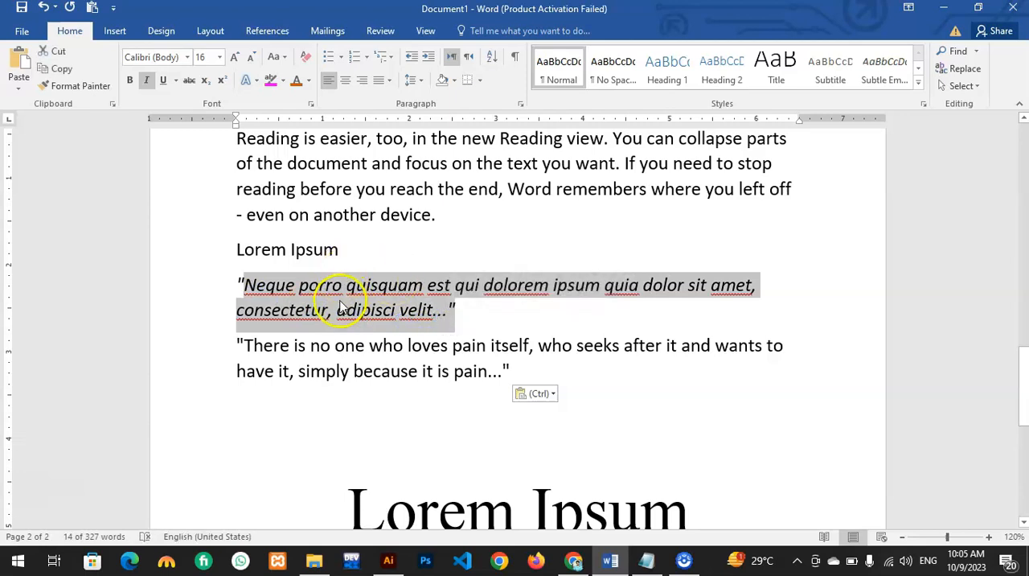
{"action": "left_click_drag", "start_coordinate": [465, 313], "coordinate": [246, 275]}
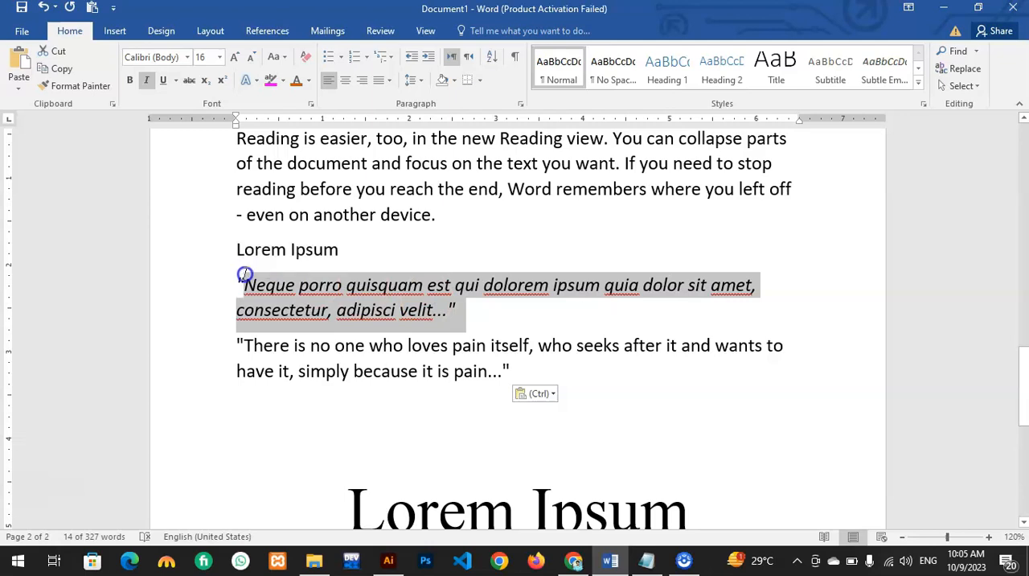
{"action": "left_click", "coordinate": [278, 299]}
{"action": "left_click_drag", "start_coordinate": [453, 371], "coordinate": [273, 348]}
{"action": "left_click", "coordinate": [241, 300]}
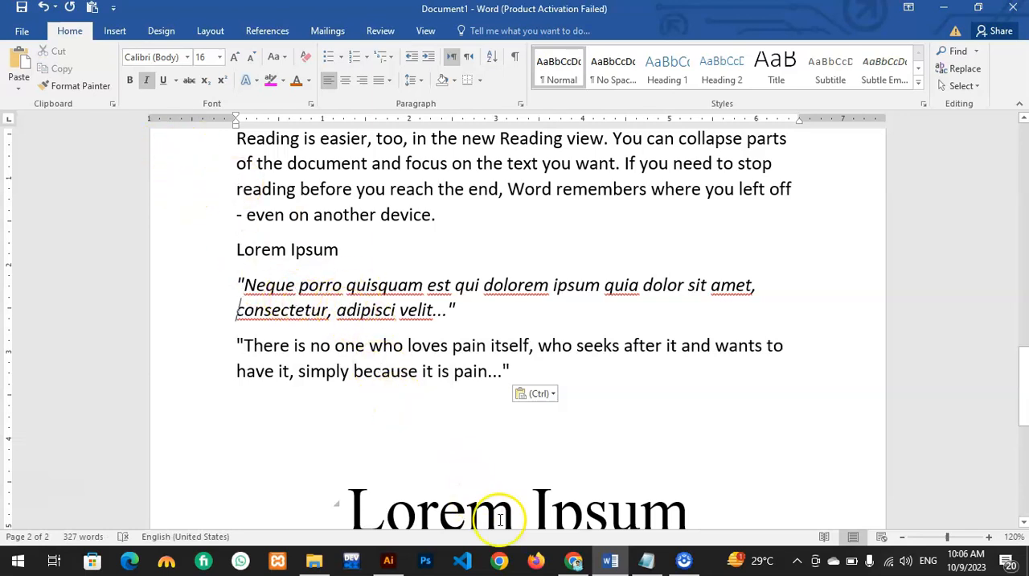
Step: Insert three empty lines below the "5th Para" text and paste the copied Lorem Ipsum text there using Keep Text Only
{"action": "scroll", "coordinate": [386, 345], "scroll_direction": "down", "scroll_amount": 1}
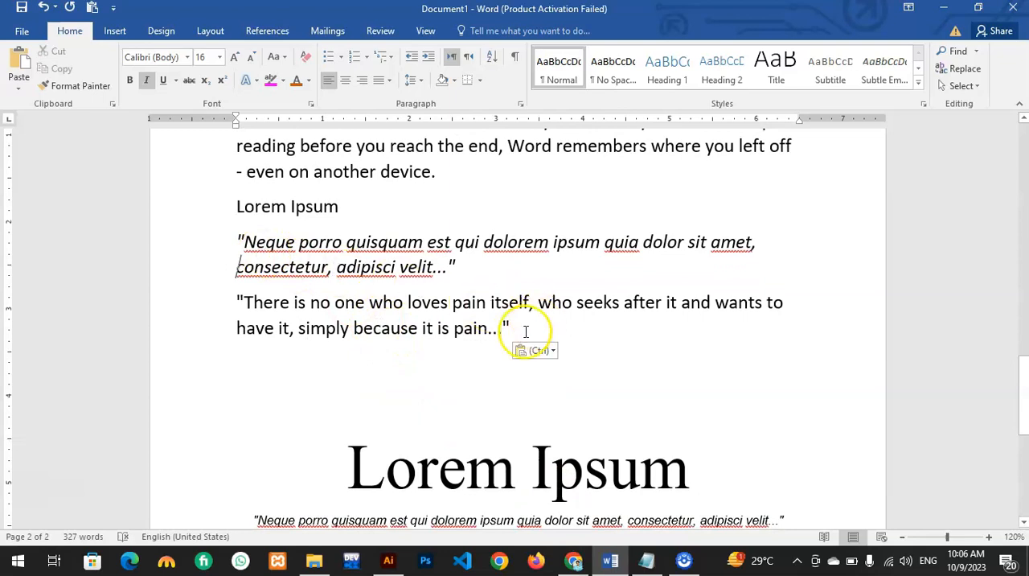
{"action": "left_click", "coordinate": [451, 183]}
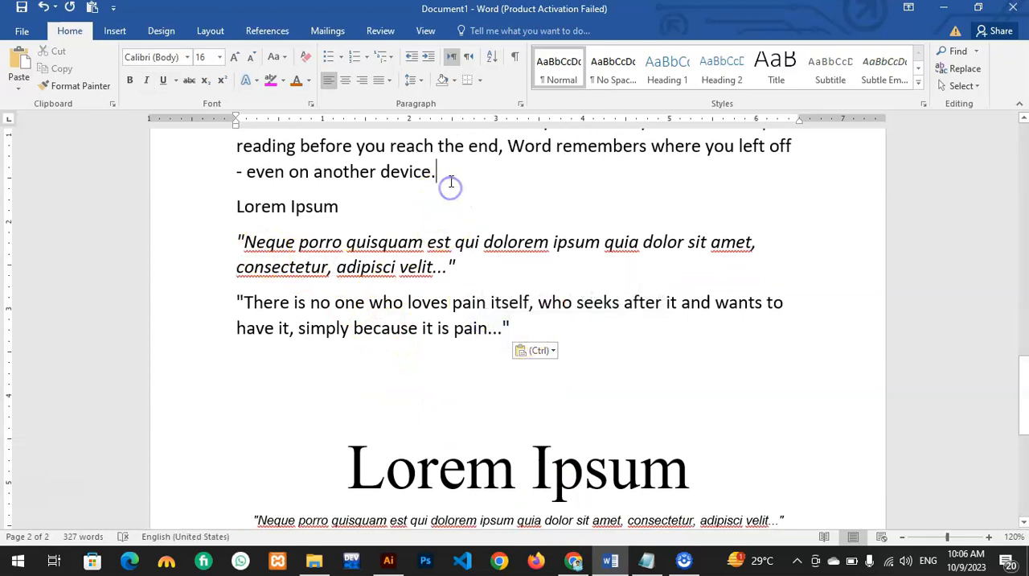
{"action": "key", "text": "Return"}
{"action": "key", "text": "Return"}
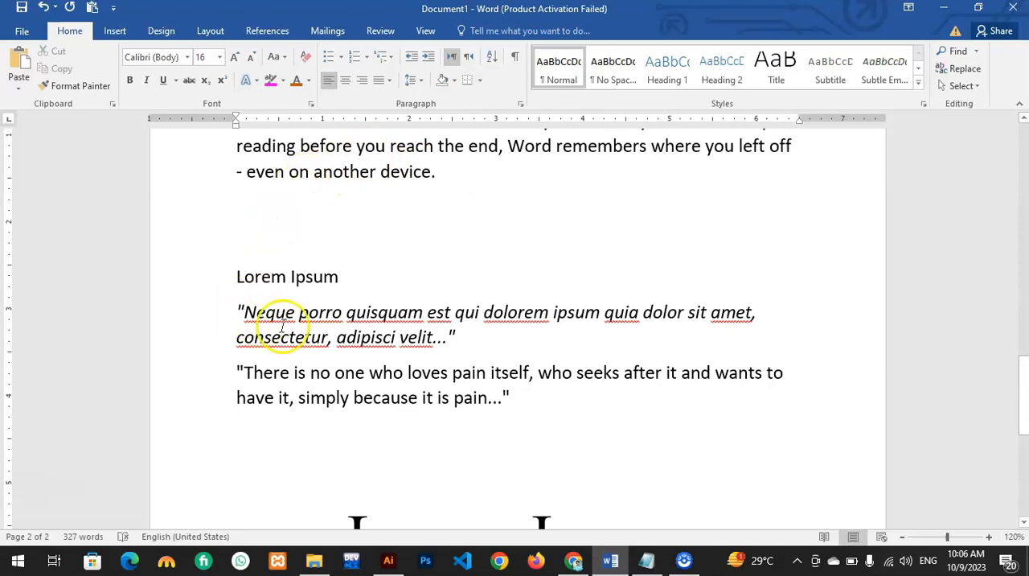
{"action": "key", "text": "Return"}
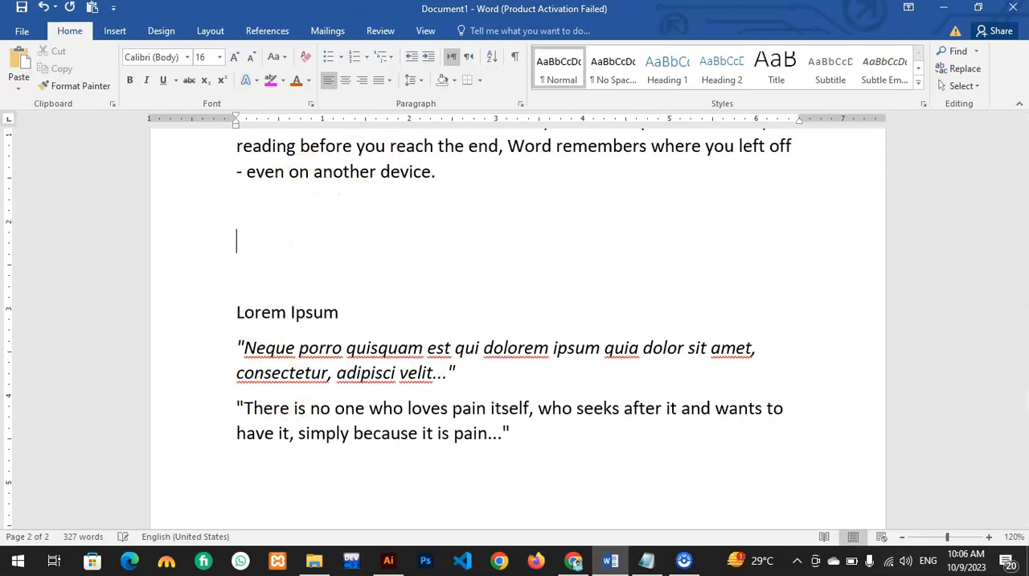
{"action": "right_click", "coordinate": [241, 242]}
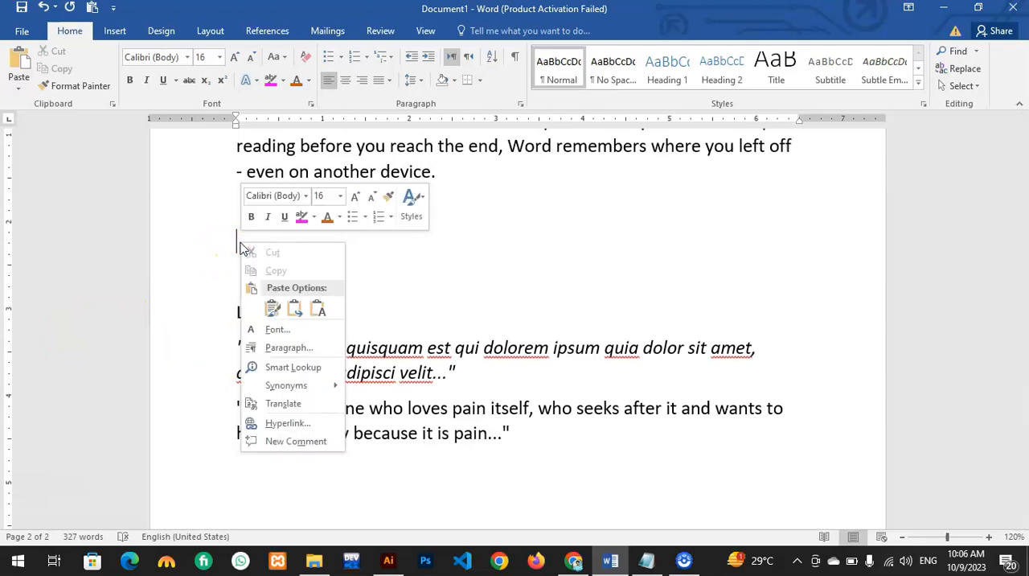
{"action": "left_click", "coordinate": [319, 308]}
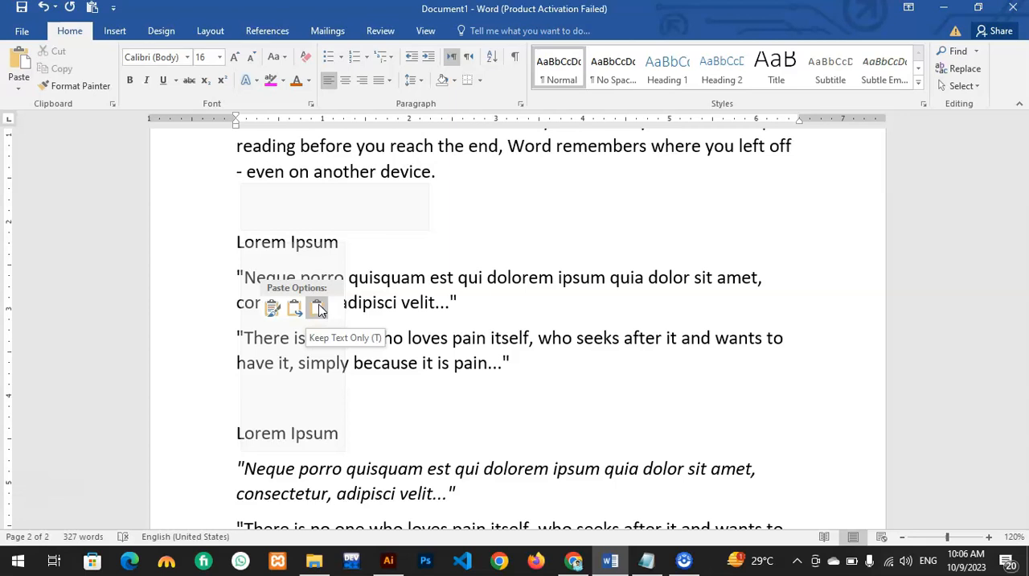
Step: Paste the Lorem Ipsum text with Keep Text Only above the merged copy and compare the formatting of the two copies
{"action": "left_click", "coordinate": [319, 308]}
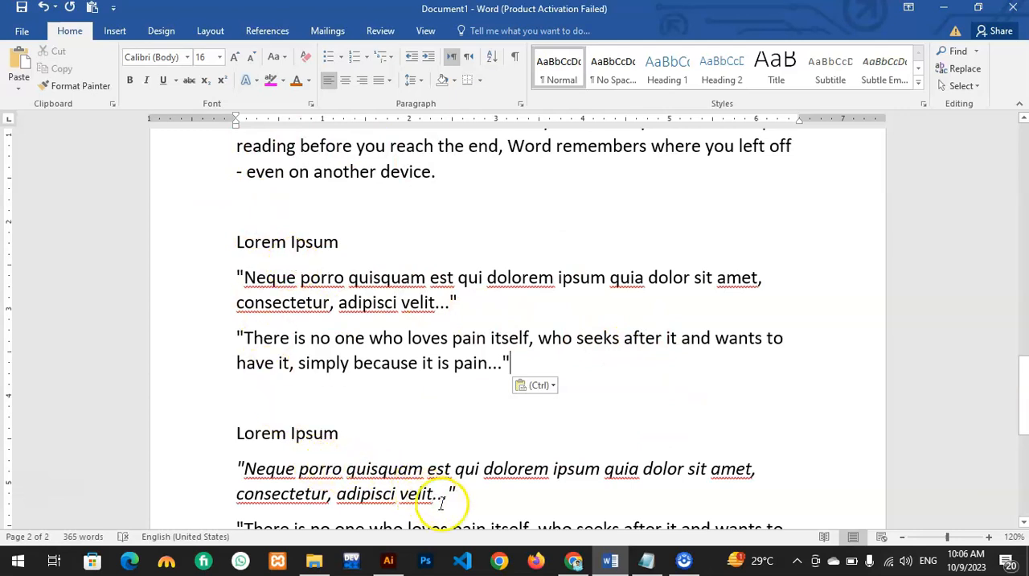
{"action": "left_click_drag", "start_coordinate": [456, 493], "coordinate": [246, 476]}
{"action": "left_click_drag", "start_coordinate": [455, 302], "coordinate": [229, 270]}
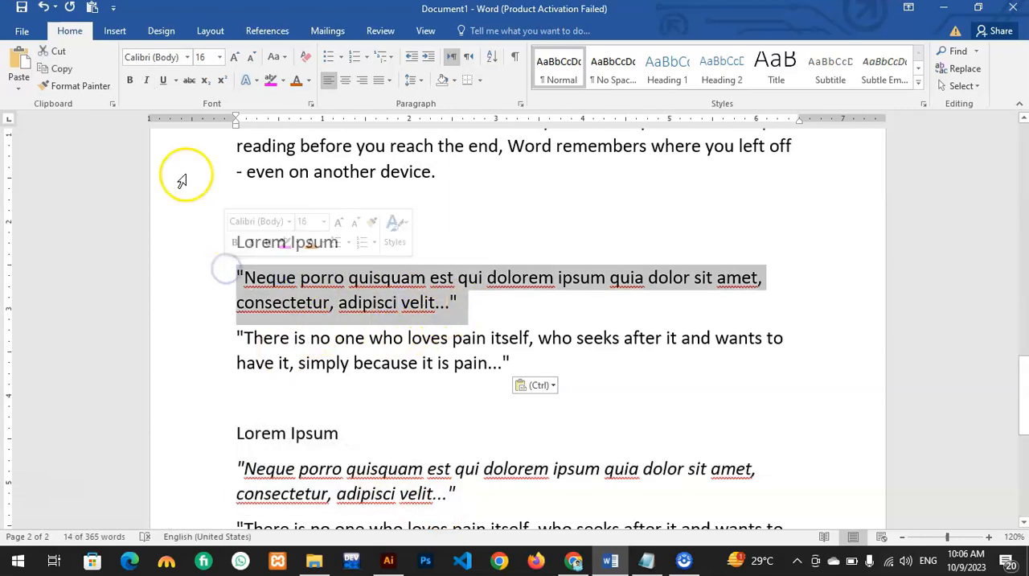
{"action": "left_click", "coordinate": [297, 171]}
{"action": "left_click_drag", "start_coordinate": [229, 229], "coordinate": [613, 381]}
{"action": "key", "text": "ctrl+c"}
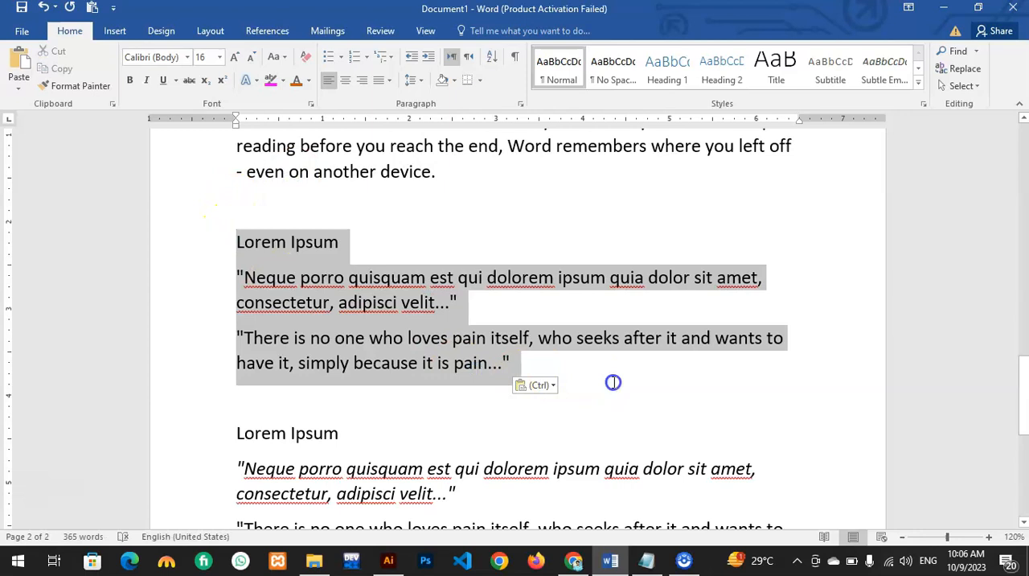
{"action": "scroll", "coordinate": [330, 206], "scroll_direction": "up", "scroll_amount": 1}
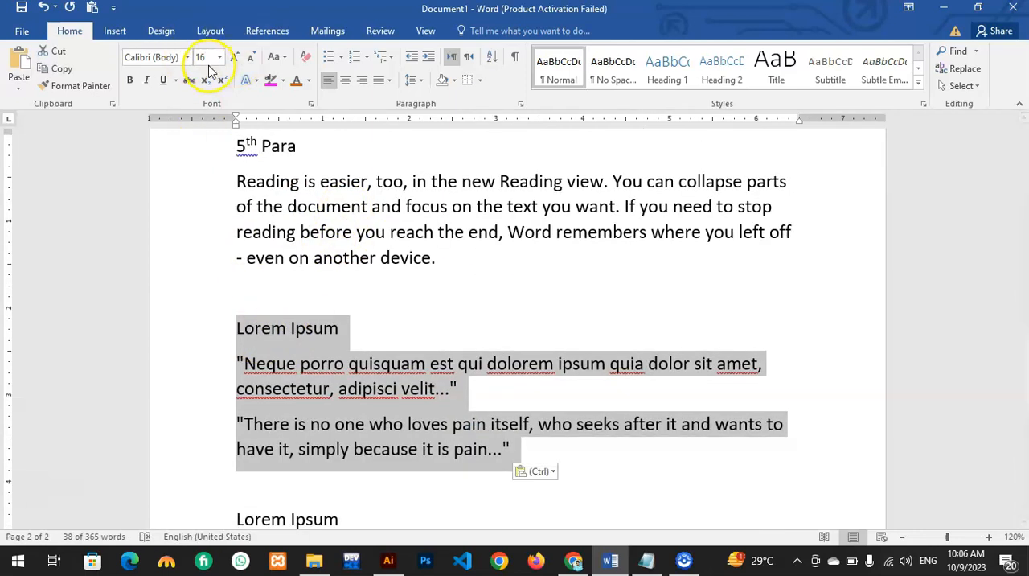
Step: Insert an empty line below the "4TH PARA" heading and paste the copied Lorem Ipsum text there using Merge Formatting
{"action": "scroll", "coordinate": [322, 346], "scroll_direction": "up", "scroll_amount": 6}
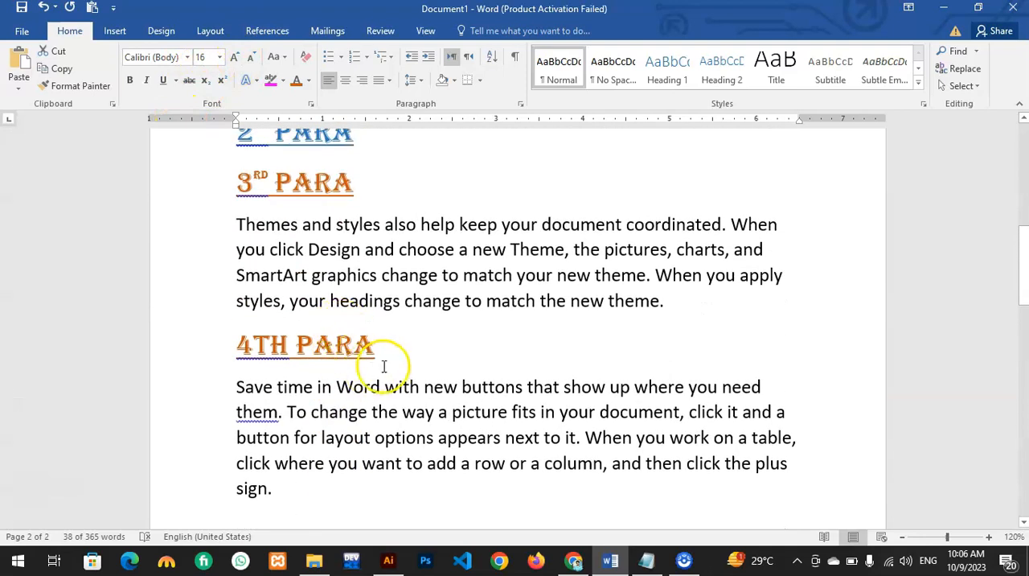
{"action": "left_click", "coordinate": [381, 352]}
{"action": "key", "text": "Return"}
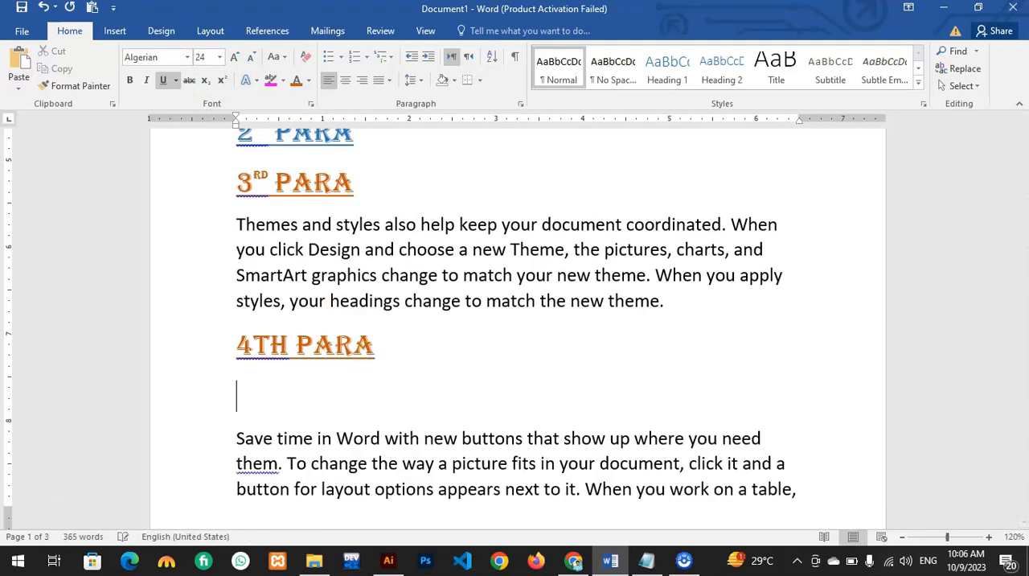
{"action": "right_click", "coordinate": [247, 405]}
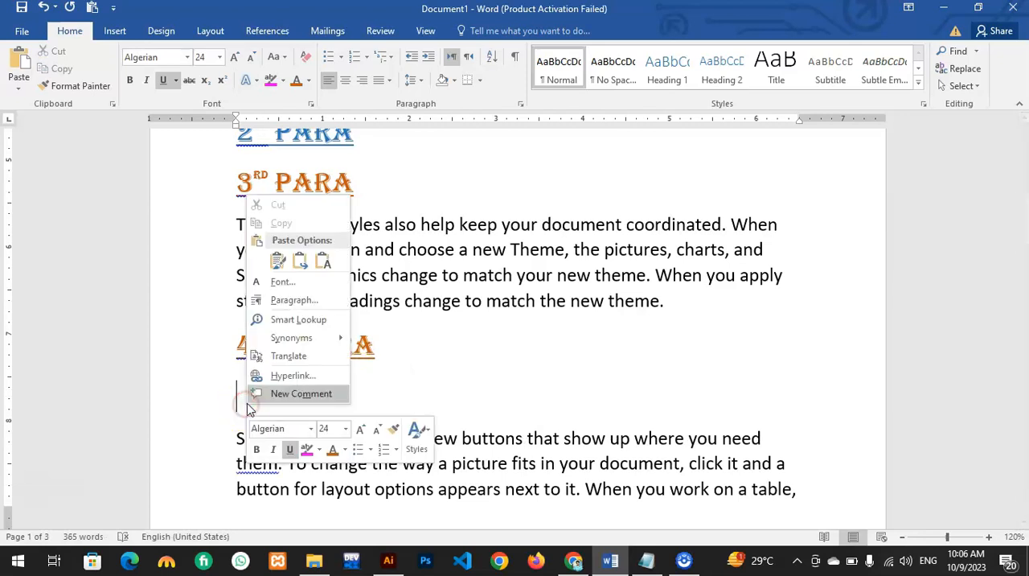
{"action": "left_click", "coordinate": [278, 260]}
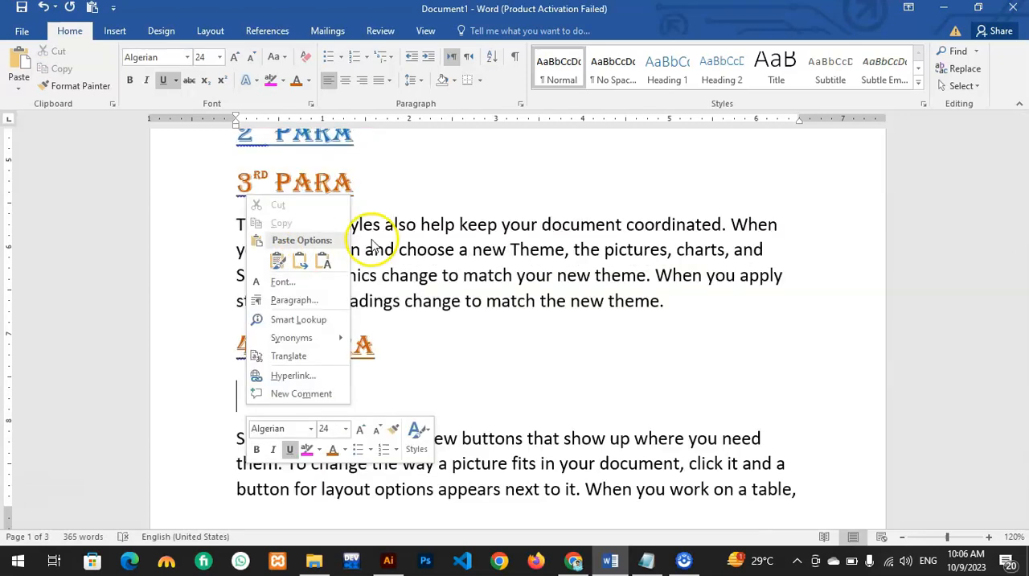
{"action": "left_click", "coordinate": [300, 269]}
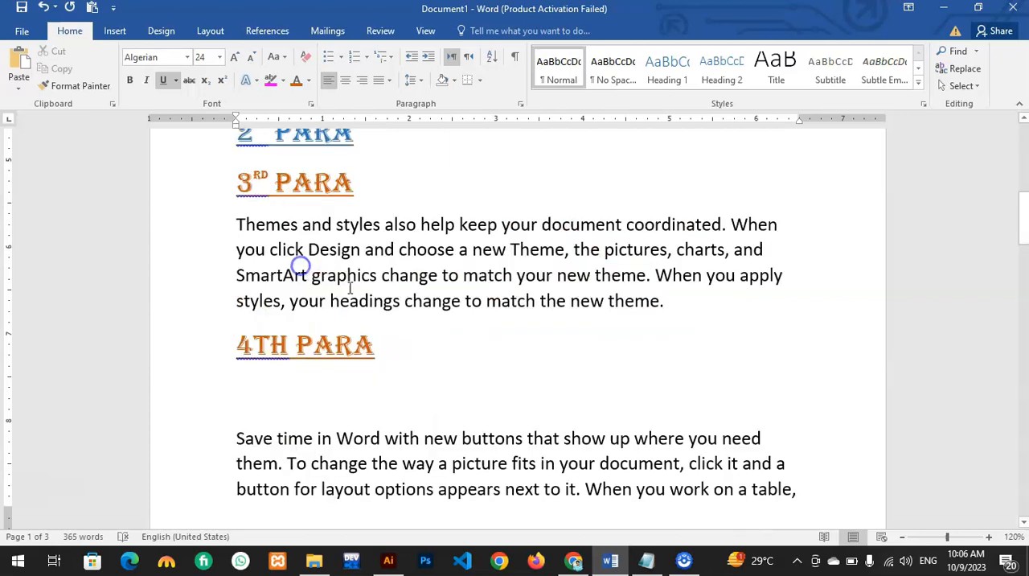
Step: Examine the formatting of the merged Lorem Ipsum heading and quotes against the "4TH PARA" heading above them
{"action": "scroll", "coordinate": [471, 362], "scroll_direction": "up", "scroll_amount": 5}
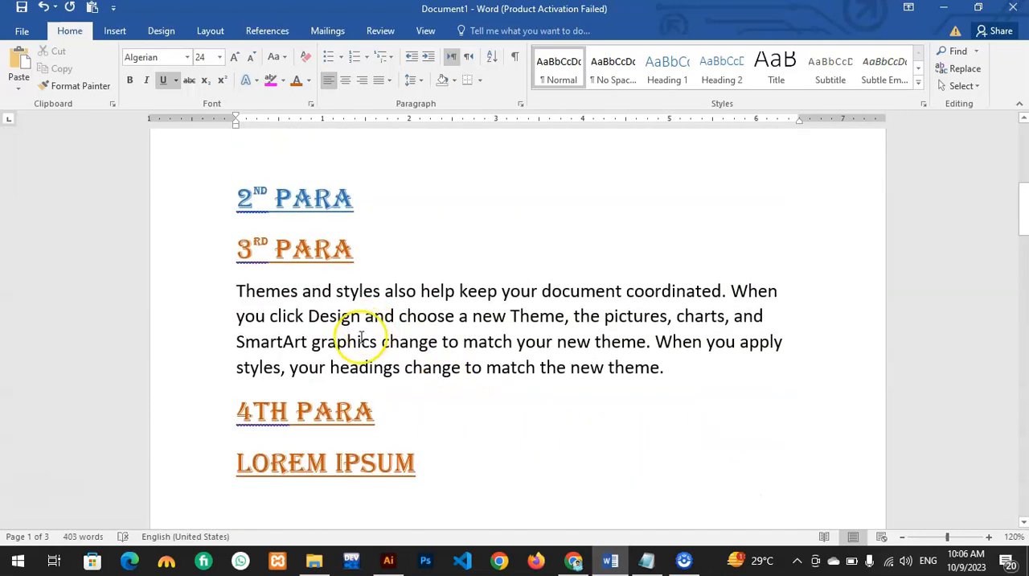
{"action": "scroll", "coordinate": [313, 365], "scroll_direction": "down", "scroll_amount": 1}
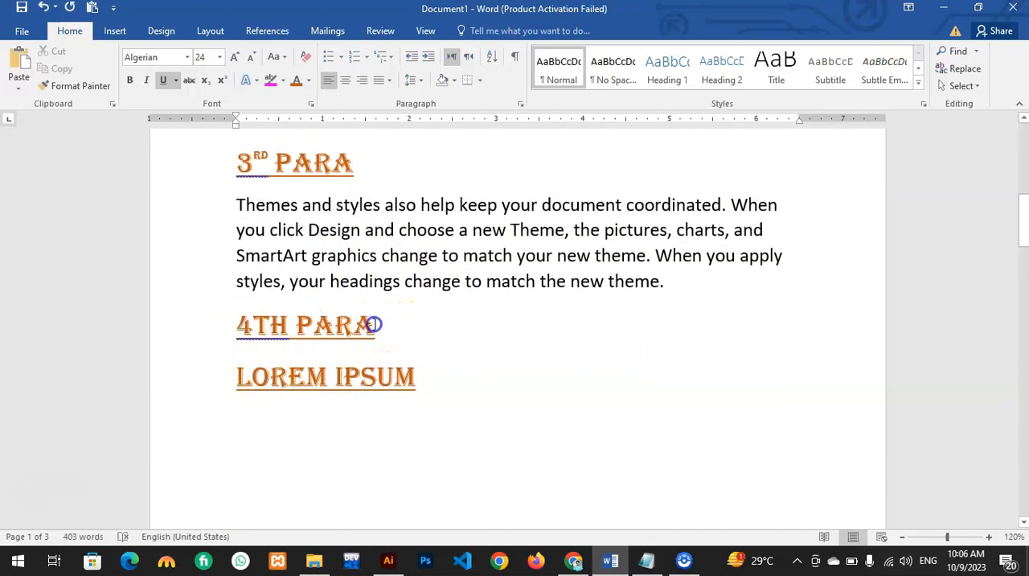
{"action": "left_click_drag", "start_coordinate": [372, 324], "coordinate": [269, 324]}
{"action": "left_click", "coordinate": [272, 367]}
{"action": "scroll", "coordinate": [432, 372], "scroll_direction": "down", "scroll_amount": 2}
{"action": "scroll", "coordinate": [432, 373], "scroll_direction": "down", "scroll_amount": 7}
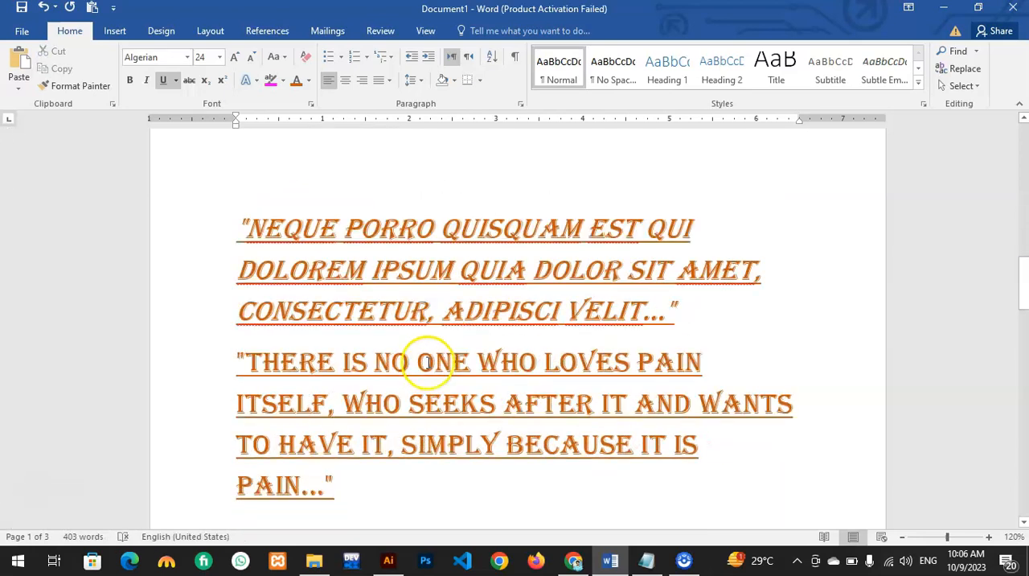
{"action": "left_click", "coordinate": [377, 222]}
{"action": "left_click_drag", "start_coordinate": [378, 223], "coordinate": [601, 301]}
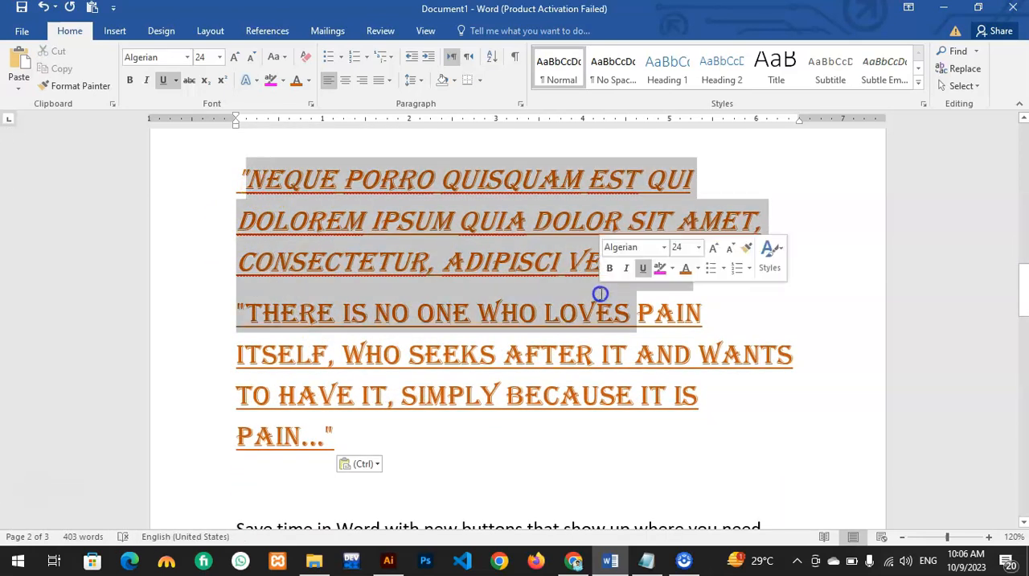
Step: Undo the merged paste and paste the Lorem Ipsum text on the empty line below "4TH PARA" using Keep Text Only
{"action": "key", "text": "ctrl+z"}
{"action": "scroll", "coordinate": [602, 302], "scroll_direction": "up", "scroll_amount": 5}
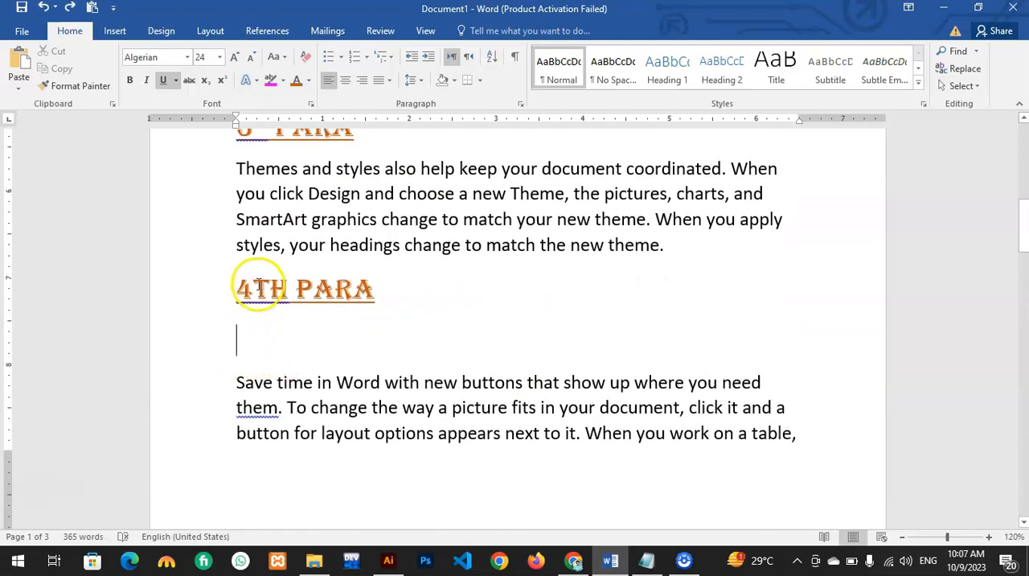
{"action": "left_click_drag", "start_coordinate": [238, 288], "coordinate": [372, 289]}
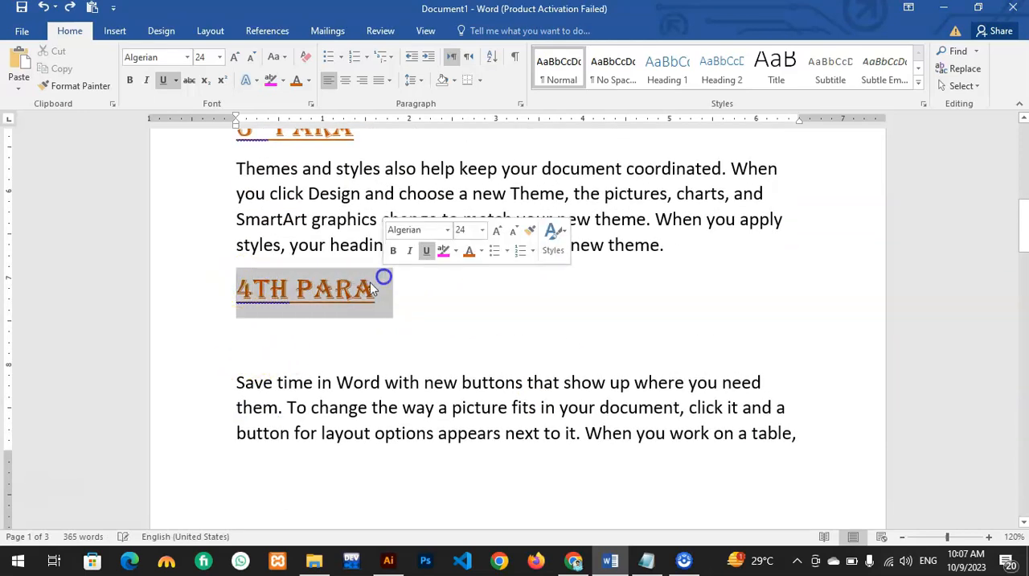
{"action": "left_click", "coordinate": [233, 342]}
{"action": "right_click", "coordinate": [233, 342]}
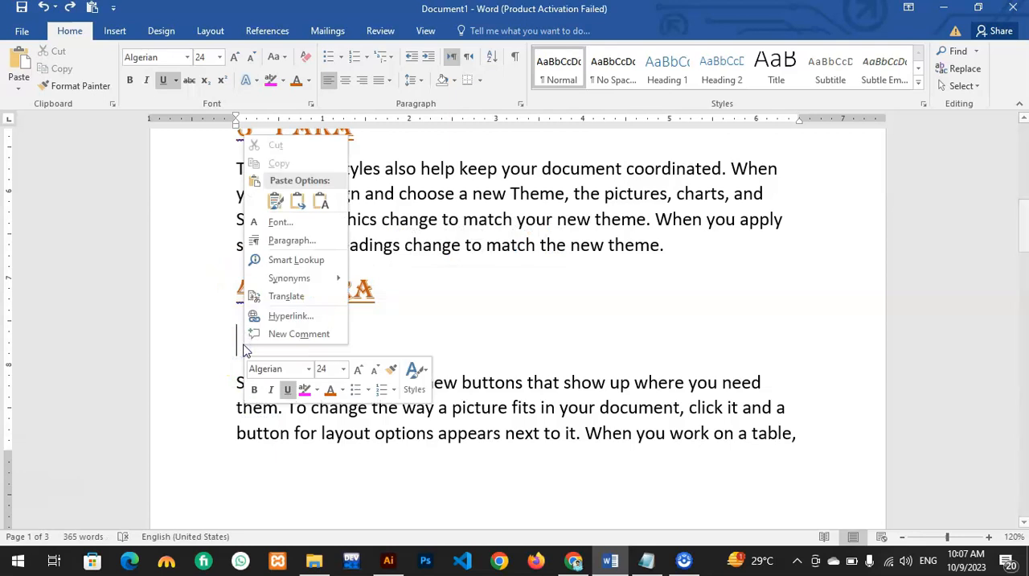
{"action": "left_click", "coordinate": [325, 203]}
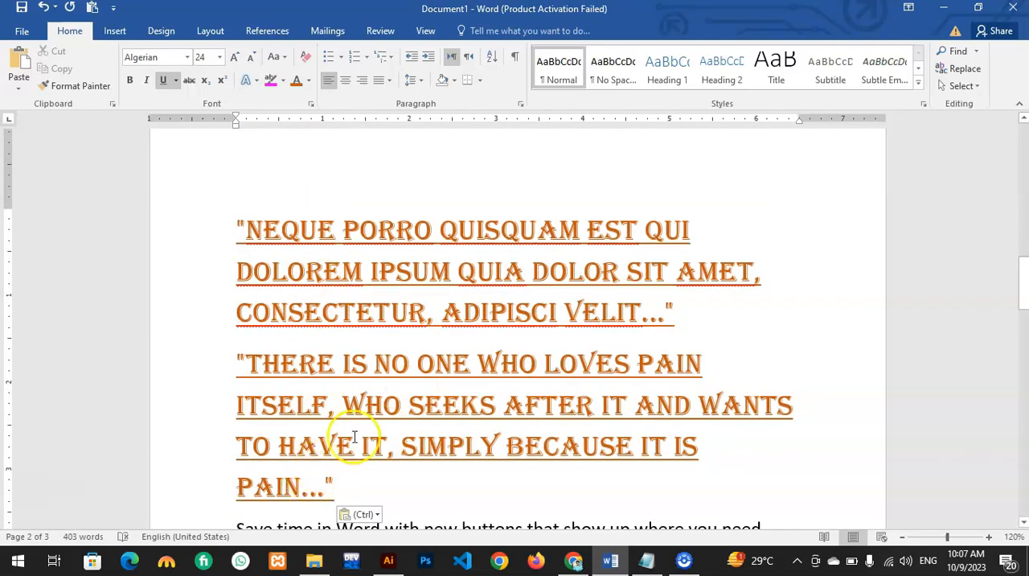
Step: Undo the last paste below "4TH PARA" and review the heading's formatting and the paste options for the empty line
{"action": "key", "text": "ctrl+z"}
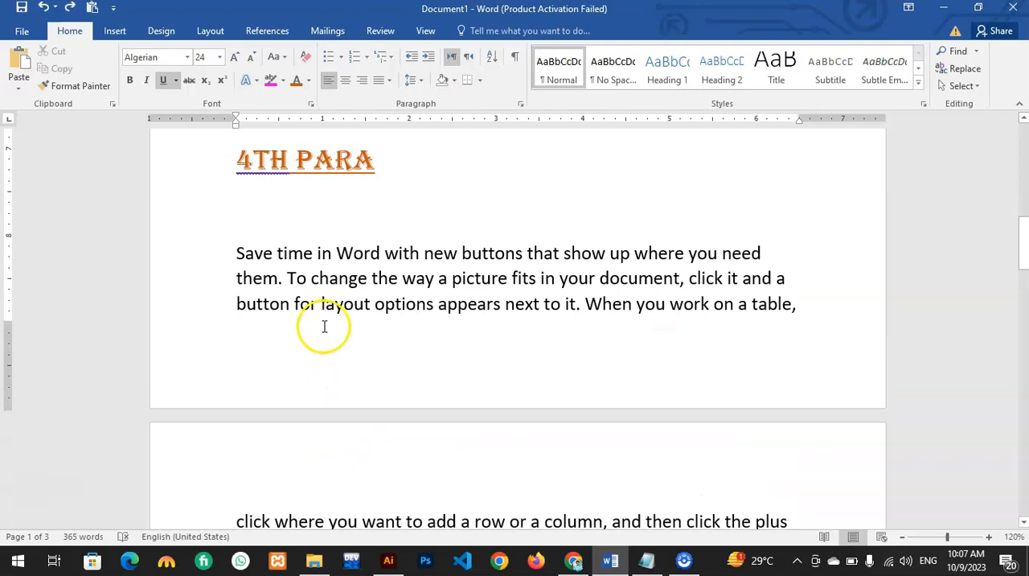
{"action": "left_click_drag", "start_coordinate": [309, 304], "coordinate": [368, 304]}
{"action": "left_click", "coordinate": [375, 165]}
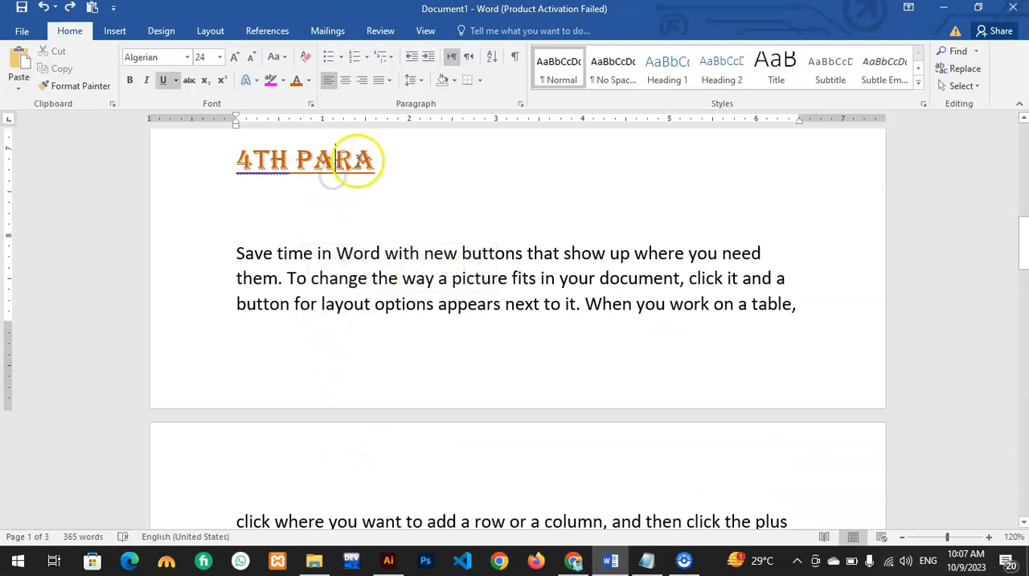
{"action": "left_click_drag", "start_coordinate": [373, 167], "coordinate": [188, 164]}
{"action": "scroll", "coordinate": [276, 230], "scroll_direction": "up", "scroll_amount": 3}
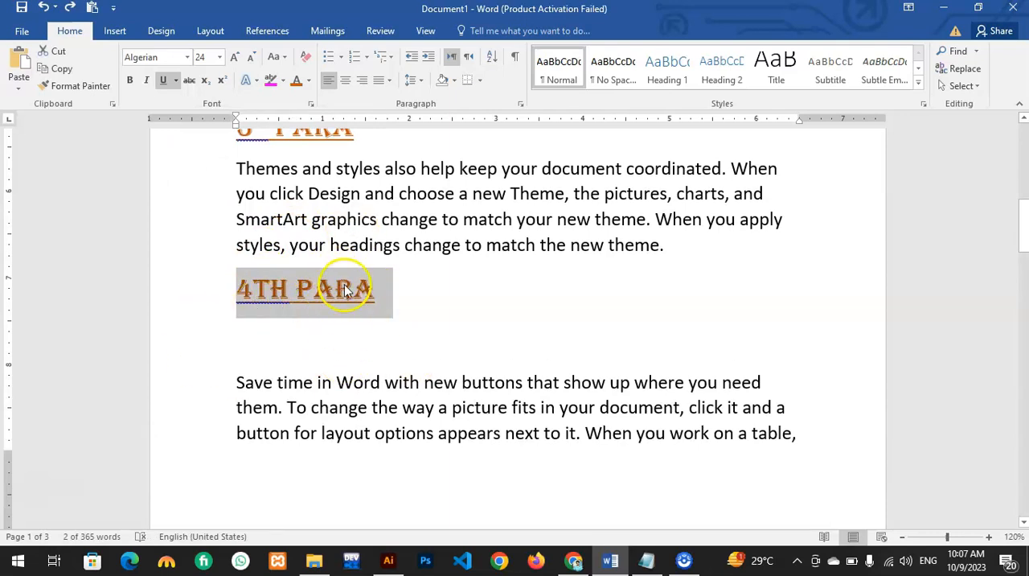
{"action": "left_click", "coordinate": [373, 295]}
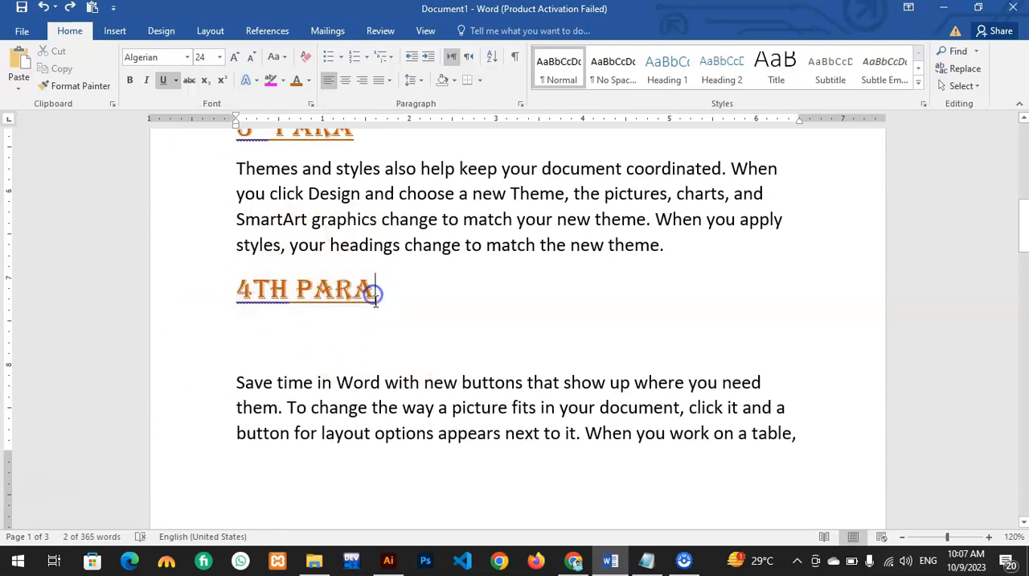
{"action": "right_click", "coordinate": [253, 345]}
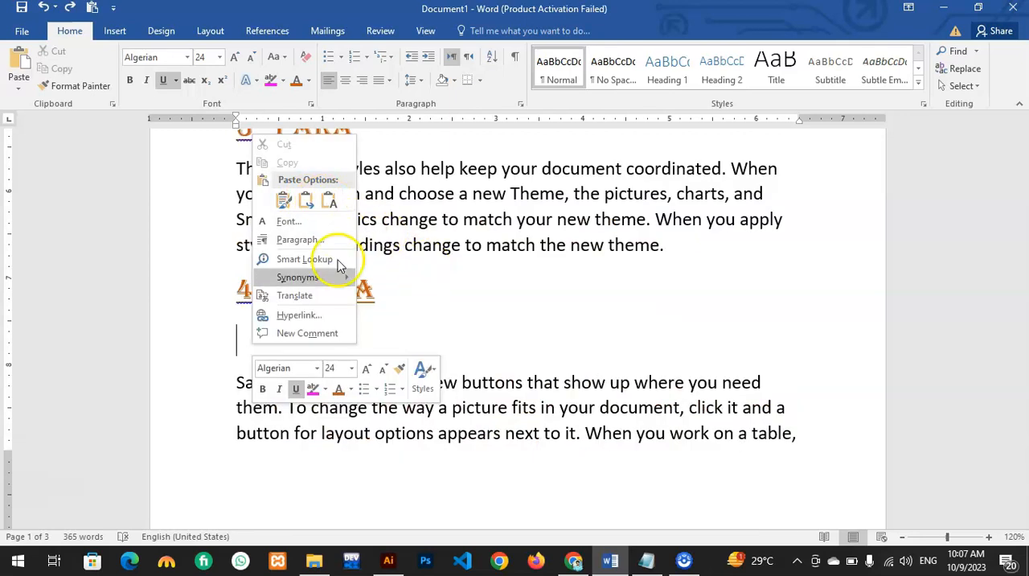
{"action": "left_click", "coordinate": [282, 489]}
{"action": "left_click", "coordinate": [273, 477]}
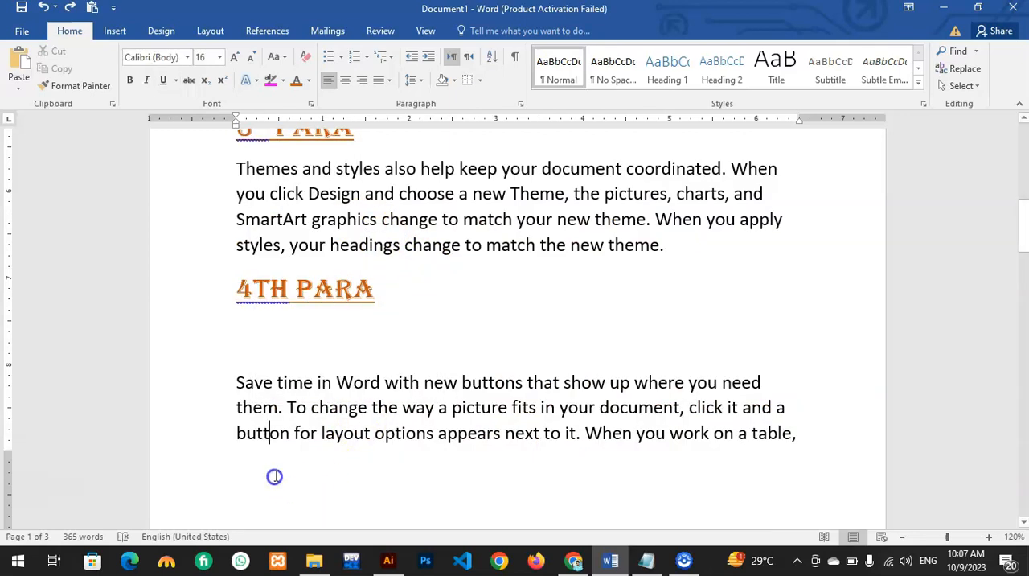
Step: Insert an empty line between the 4th paragraph's text and "5th Para" and review the paste options available there
{"action": "left_click", "coordinate": [809, 439]}
{"action": "key", "text": "Right"}
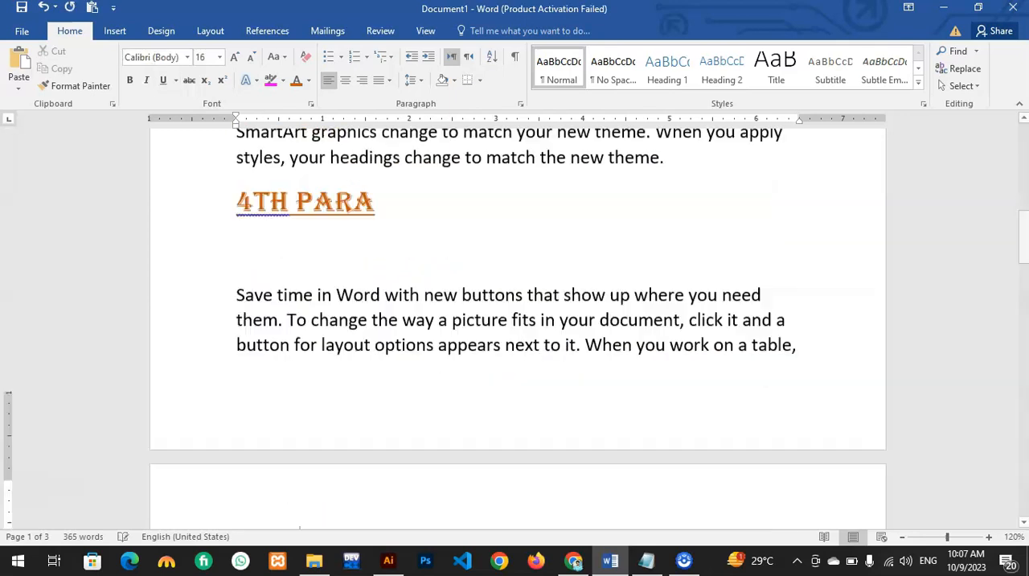
{"action": "left_click", "coordinate": [298, 312]}
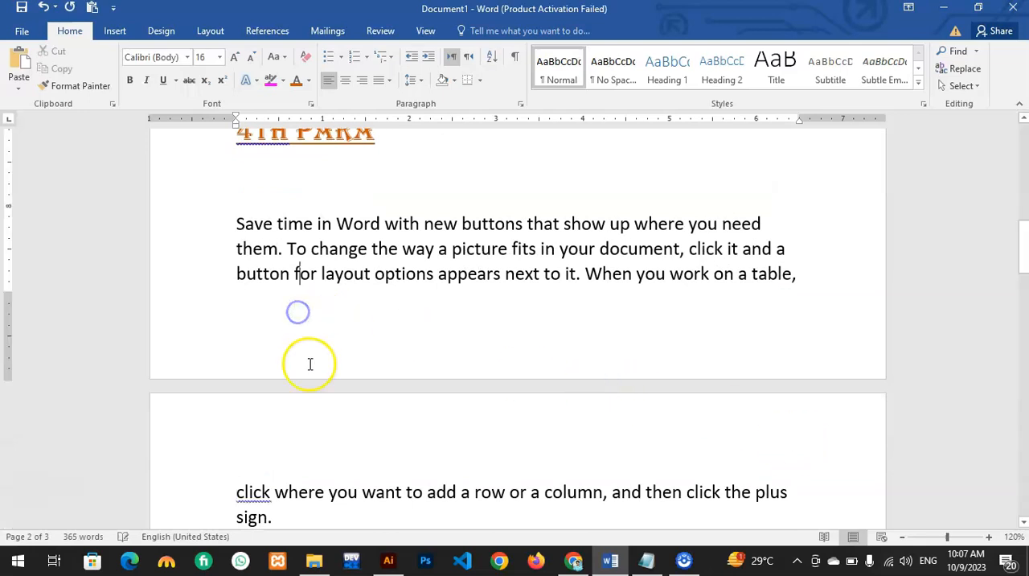
{"action": "scroll", "coordinate": [273, 354], "scroll_direction": "down", "scroll_amount": 2}
{"action": "left_click", "coordinate": [277, 351]}
{"action": "key", "text": "Return"}
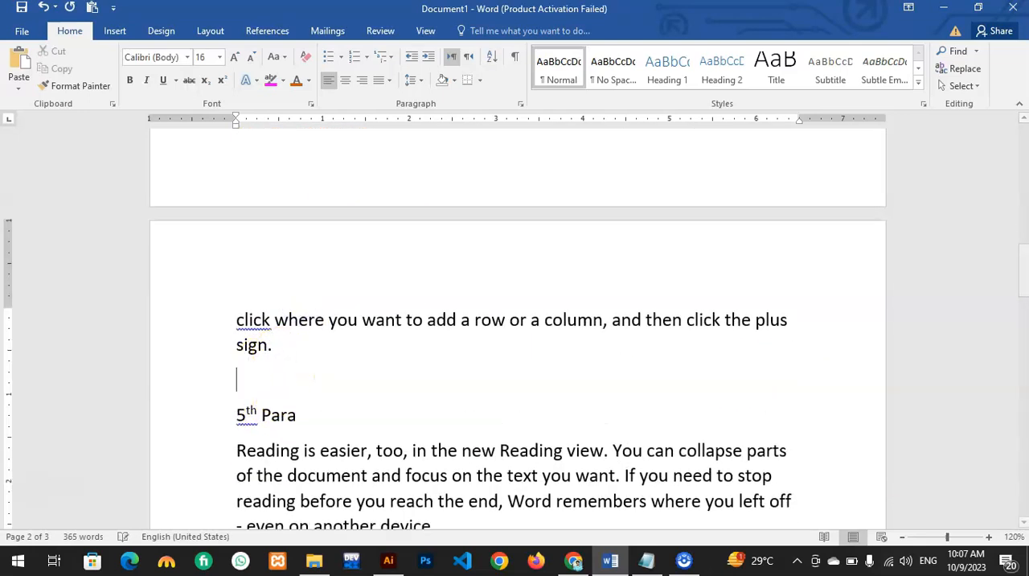
{"action": "right_click", "coordinate": [247, 379]}
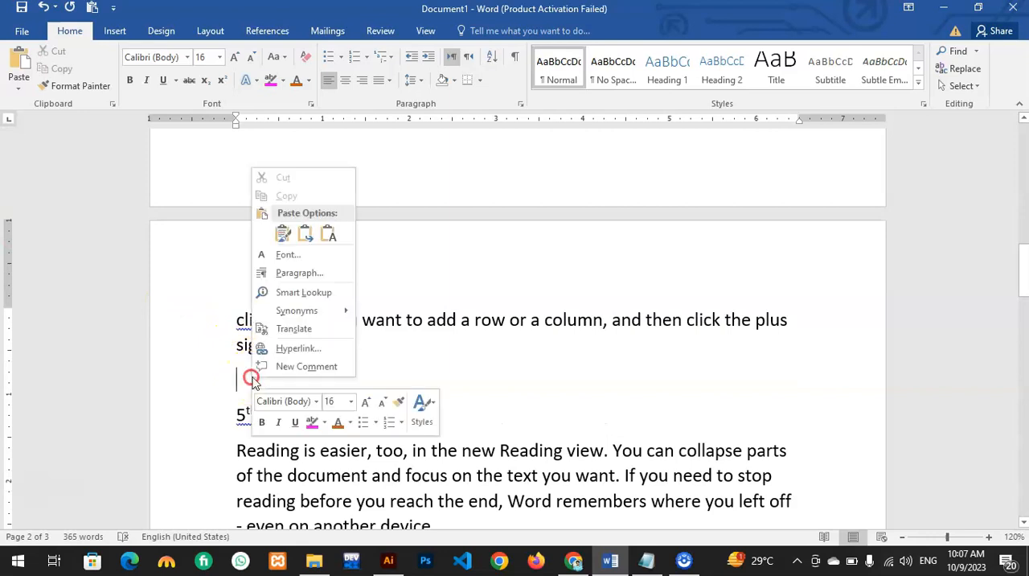
{"action": "left_click", "coordinate": [327, 233]}
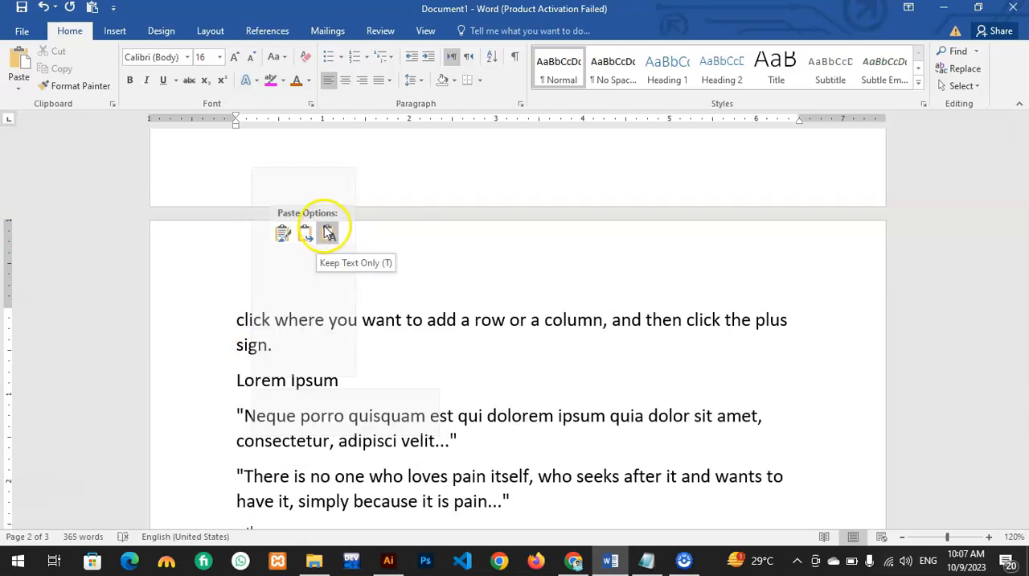
{"action": "left_click", "coordinate": [470, 283]}
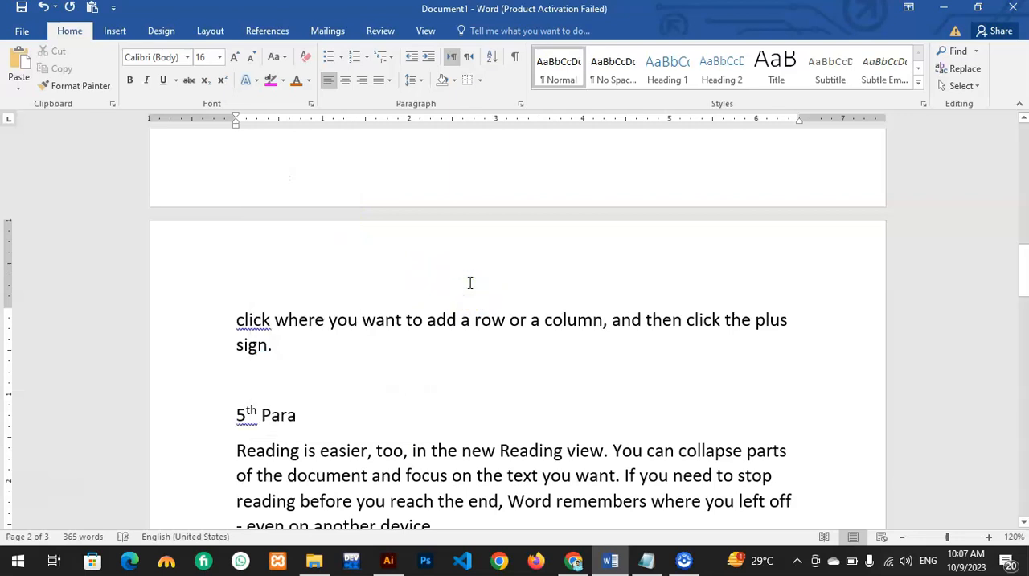